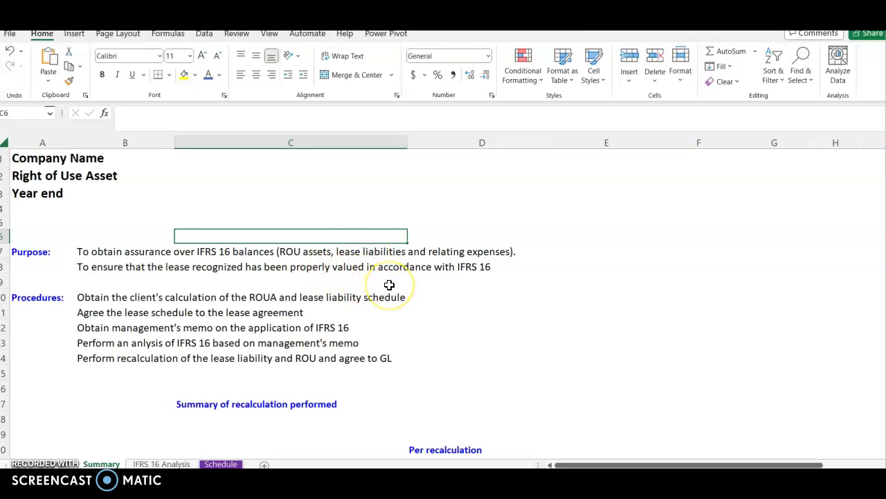
# Check the client's lease schedule on the Schedule sheet against the listed procedures, and return to the Summary sheet
pyautogui.scroll(-1, 349, 293)
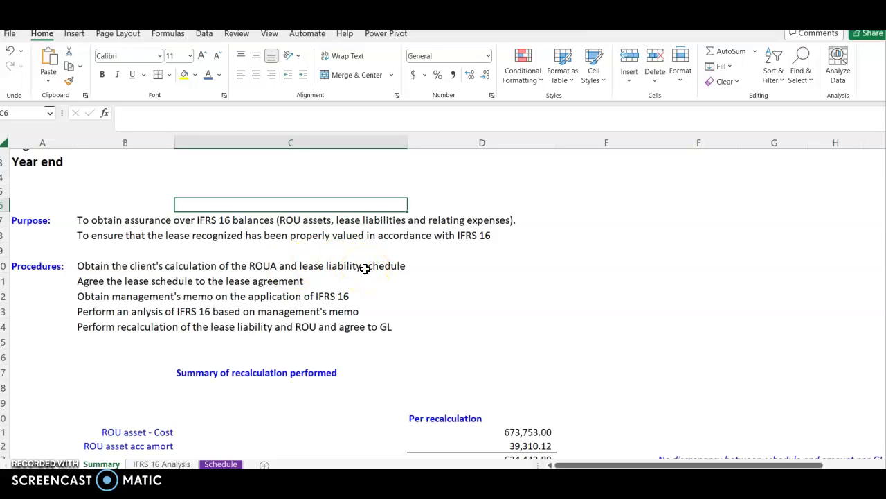
pyautogui.click(222, 463)
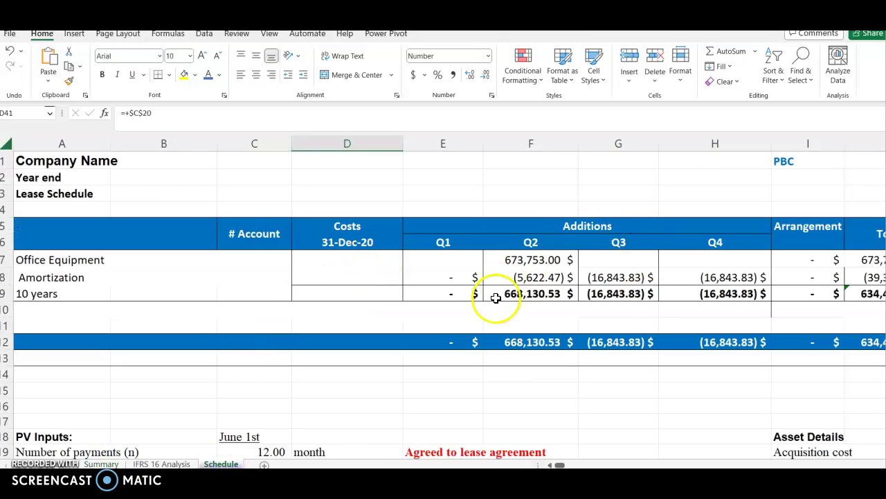
pyautogui.click(101, 463)
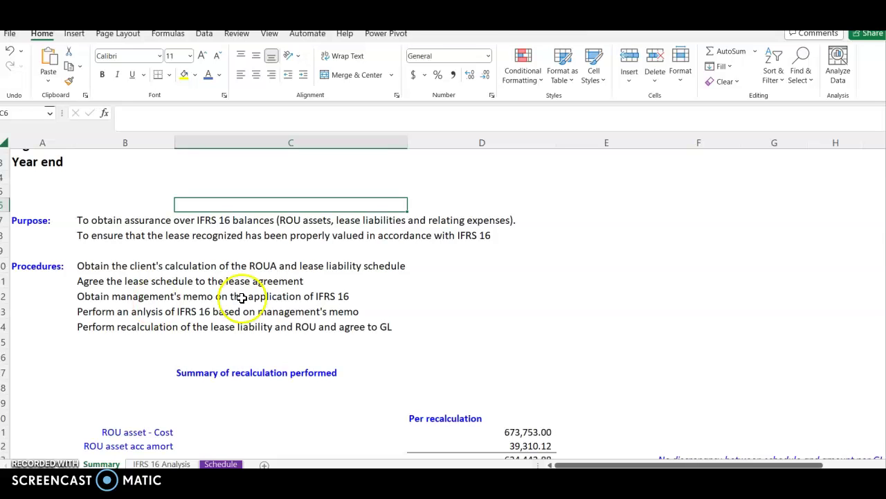
# Switch to the IFRS 16 Memo - Template document in Word and read management's Background, Purpose and Conclusion sections
pyautogui.moveTo(240, 467)
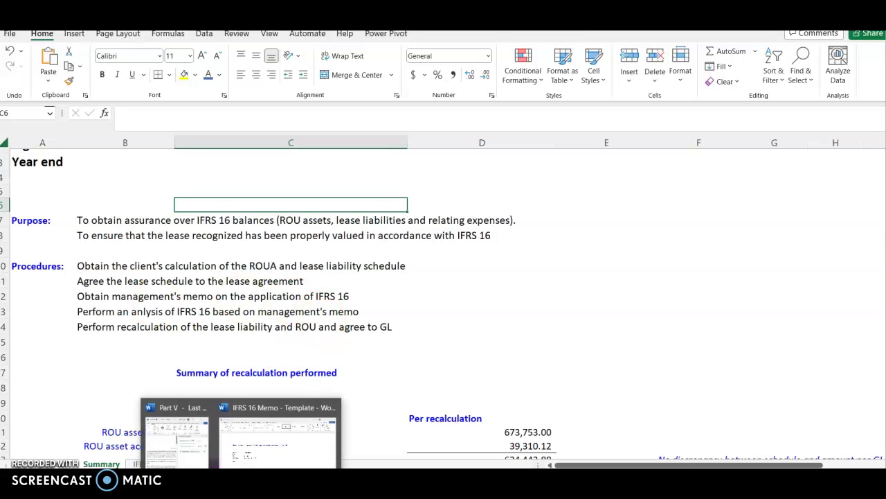
pyautogui.click(277, 437)
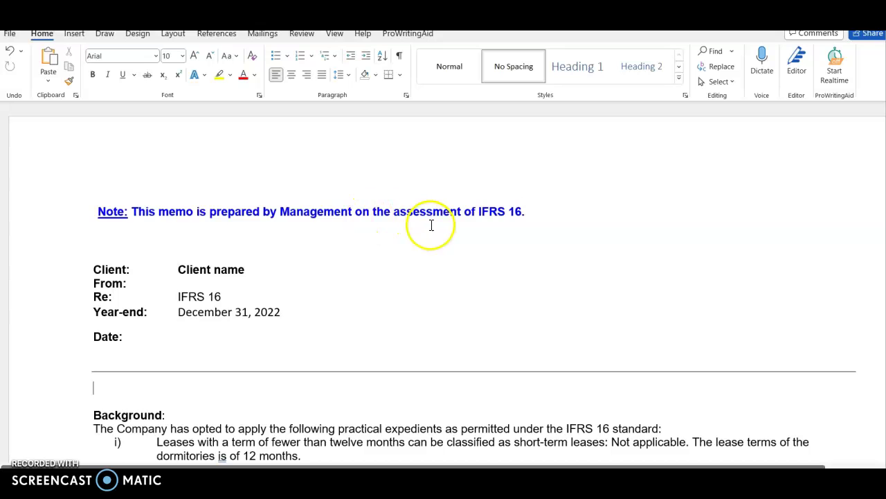
pyautogui.scroll(-3, 491, 267)
pyautogui.scroll(-4, 492, 268)
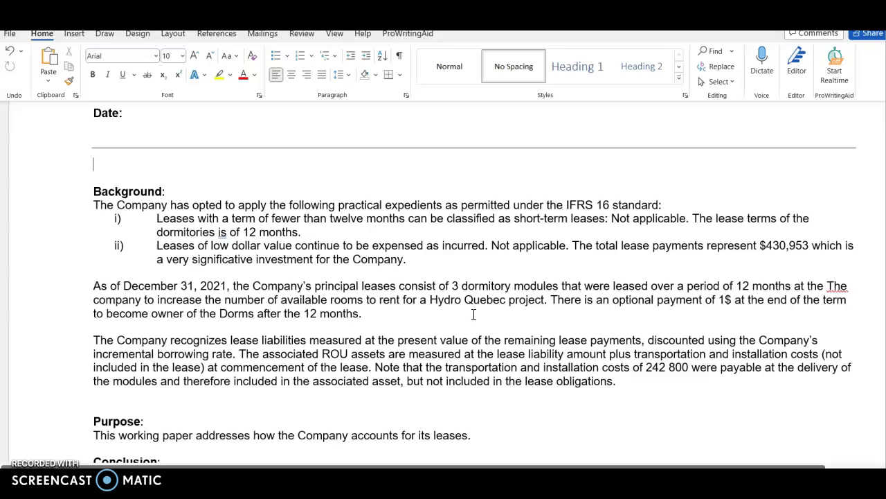
pyautogui.scroll(-6, 473, 315)
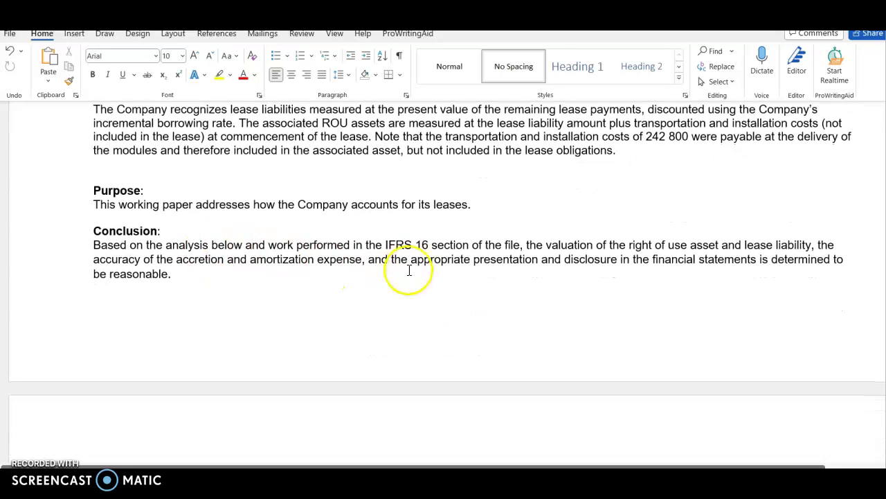
pyautogui.scroll(-1, 394, 289)
pyautogui.scroll(-5, 394, 289)
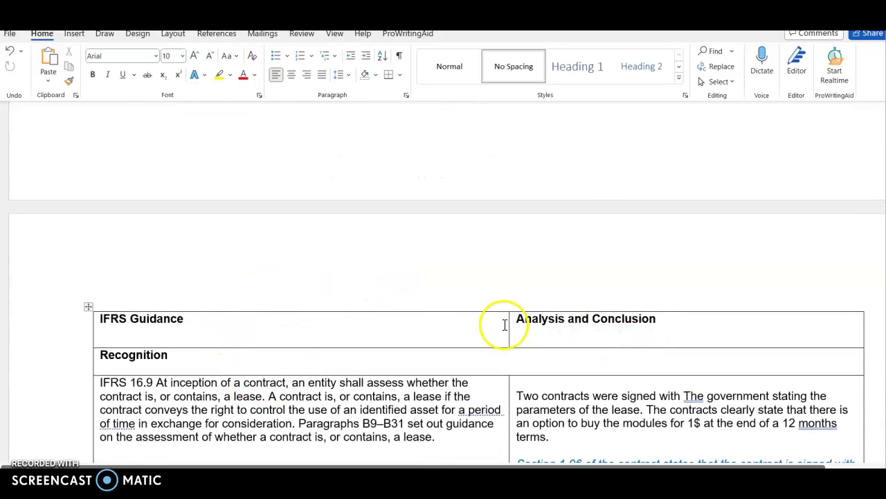
# Read through the memo's IFRS Guidance and Analysis and Conclusion table, from recognition to the initial measurement of the lease
pyautogui.scroll(-3, 232, 353)
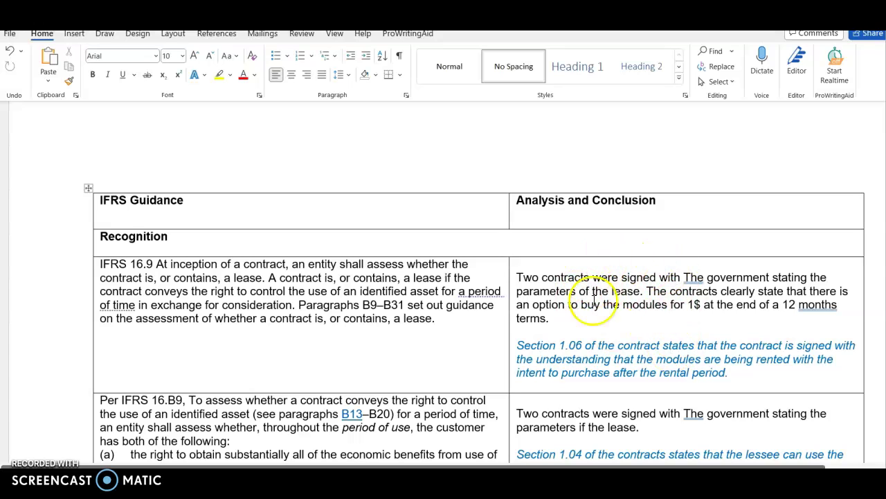
pyautogui.scroll(-5, 644, 281)
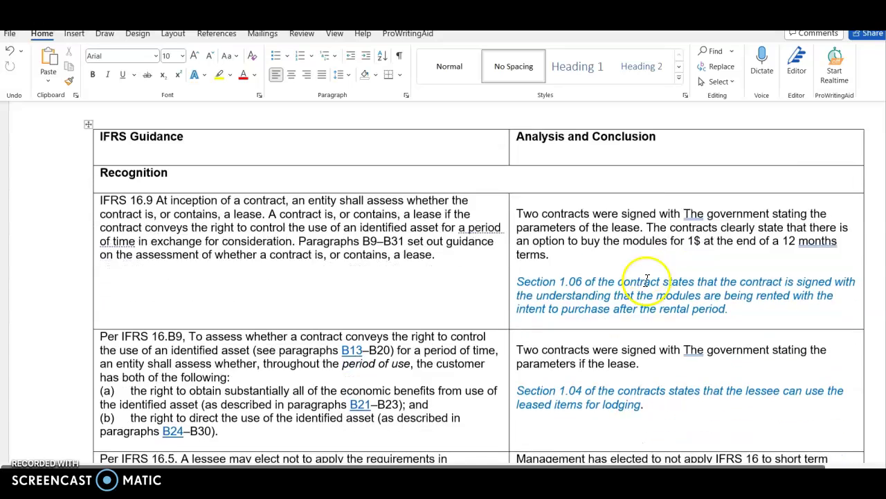
pyautogui.scroll(-4, 647, 281)
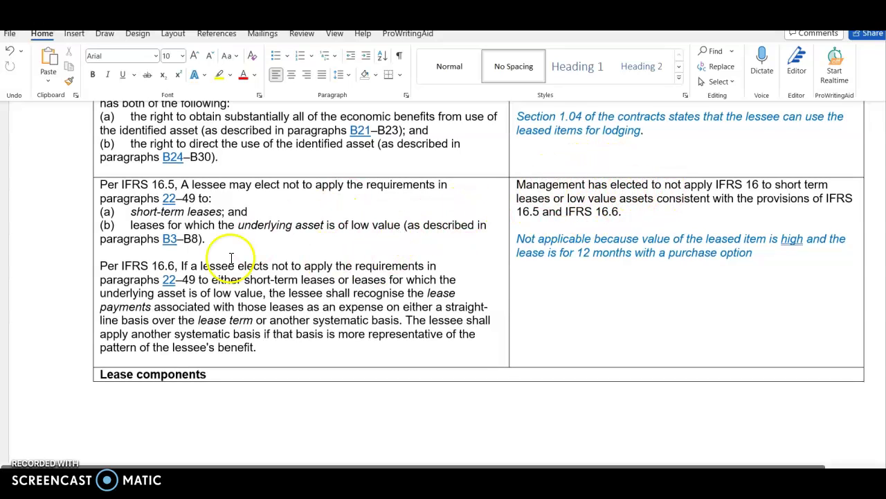
pyautogui.scroll(-6, 305, 246)
pyautogui.scroll(7, 305, 246)
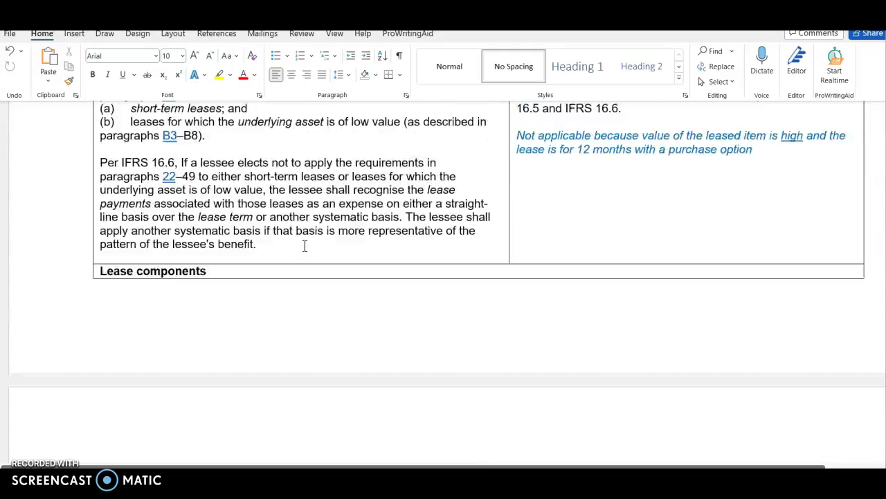
pyautogui.scroll(-15, 304, 246)
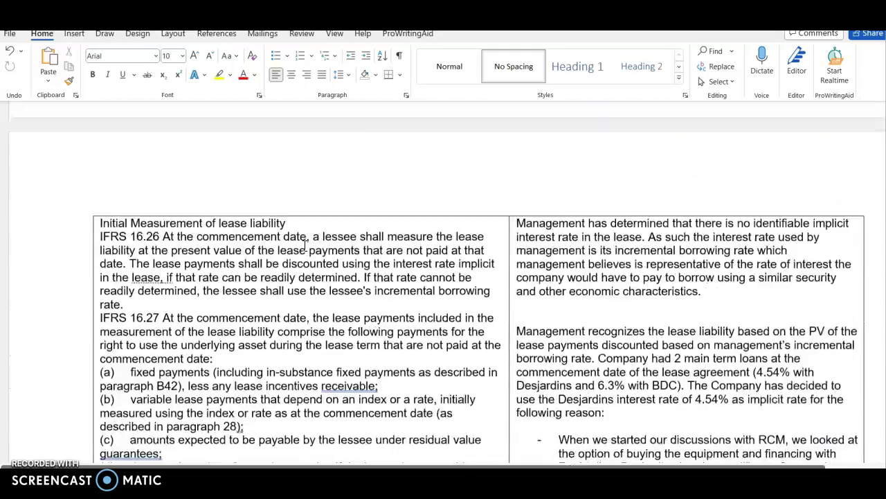
pyautogui.scroll(-5, 305, 246)
pyautogui.scroll(18, 304, 246)
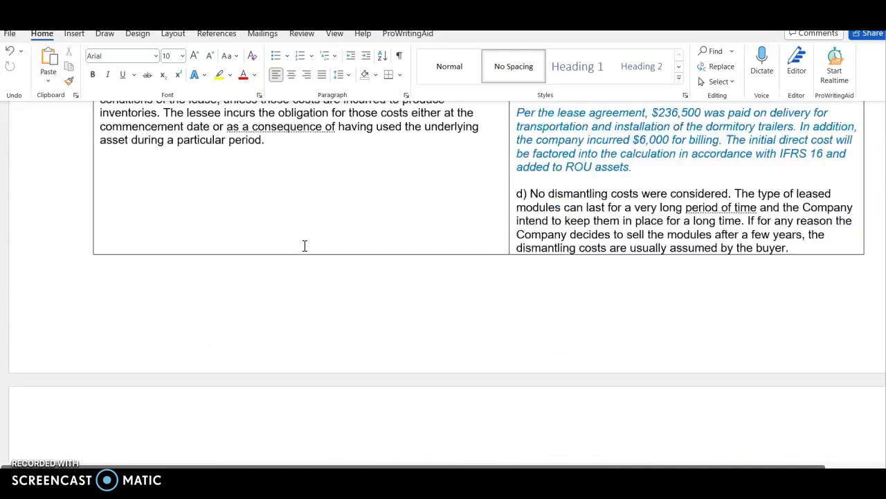
pyautogui.scroll(10, 305, 245)
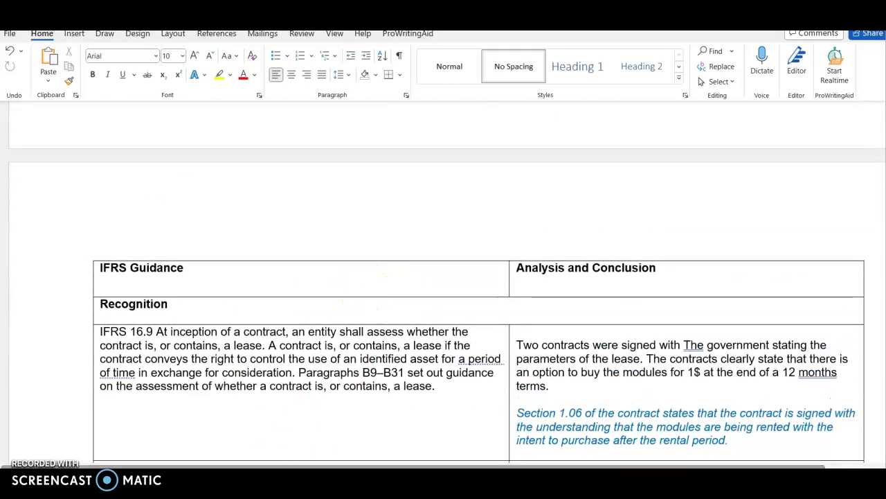
# Switch back to the Right of Use Asset workbook in Excel and look over the IFRS 16 Analysis sheet
pyautogui.moveTo(214, 484)
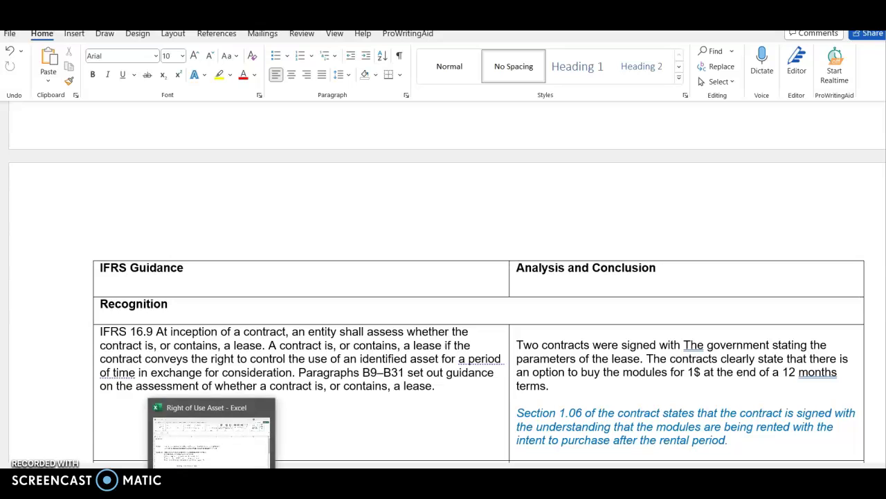
pyautogui.click(221, 452)
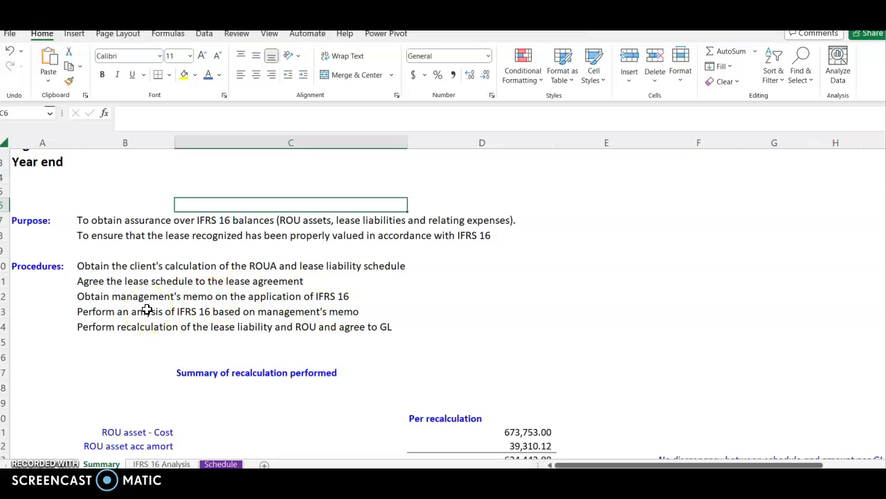
pyautogui.click(210, 325)
pyautogui.click(282, 323)
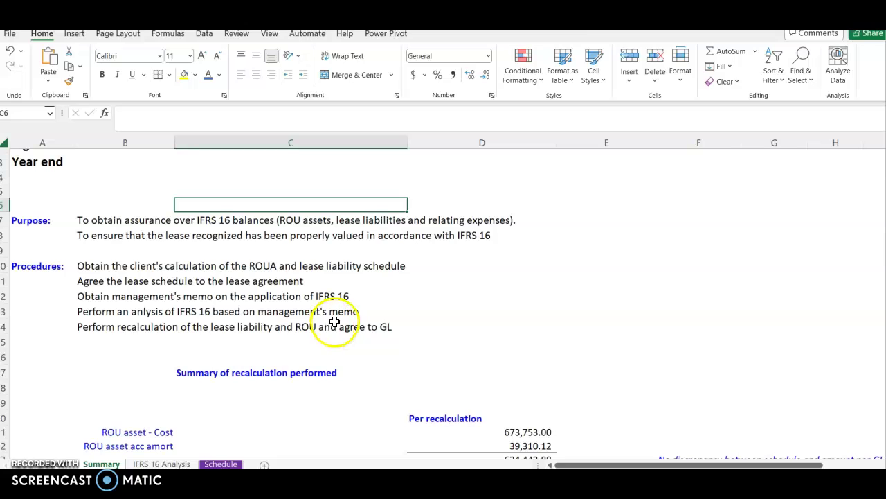
pyautogui.click(154, 463)
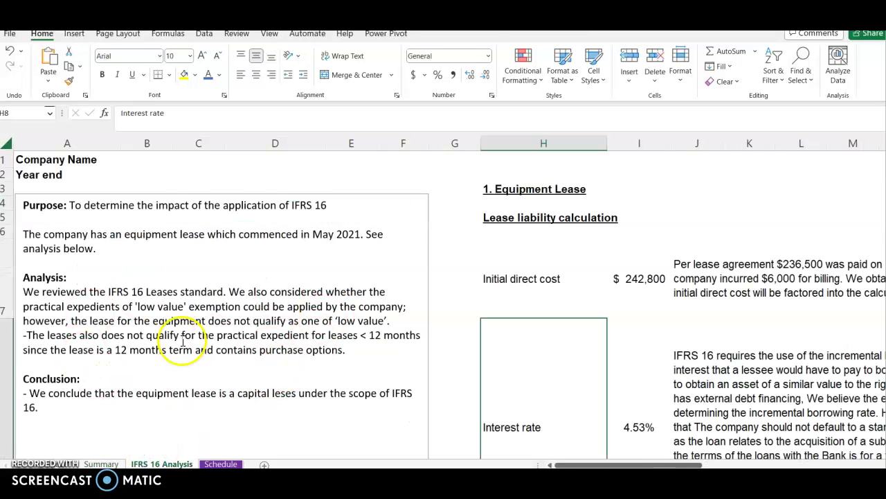
pyautogui.scroll(-5, 583, 300)
pyautogui.scroll(5, 582, 301)
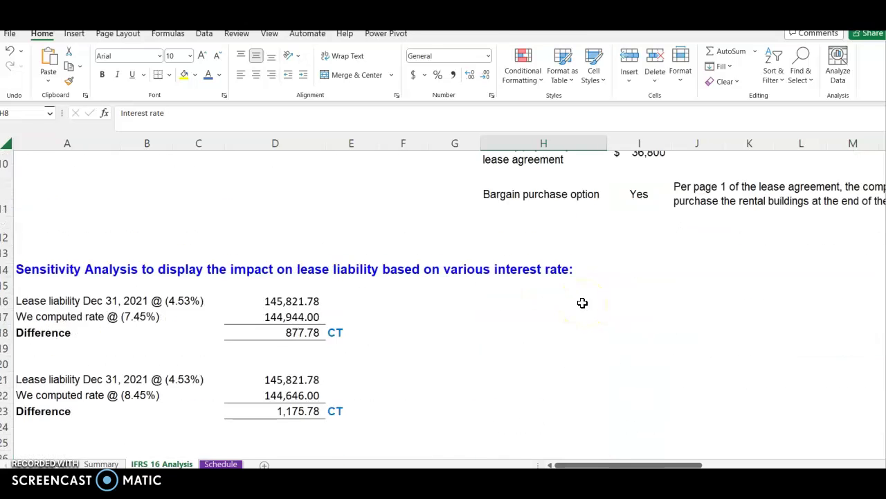
# Review the Summary sheet's recalculation of the ROU asset, lease liability, amortization and interest against the GL balances
pyautogui.click(102, 462)
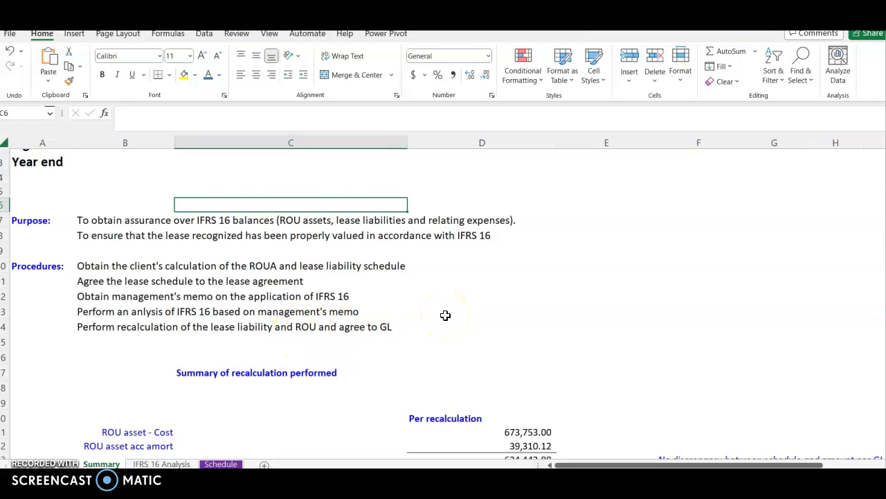
pyautogui.scroll(-6, 445, 315)
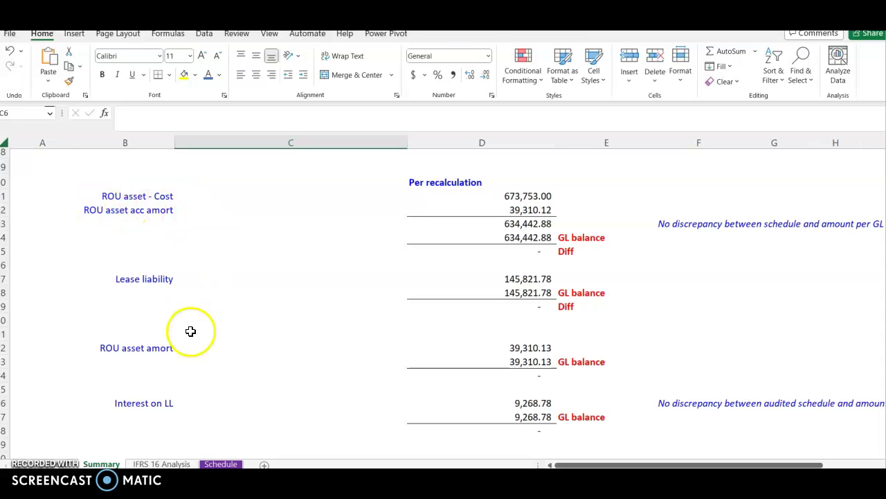
# Read the IFRS 16 Analysis sheet's purpose, analysis and conclusion, and the notes on initial direct cost and interest rate
pyautogui.click(154, 463)
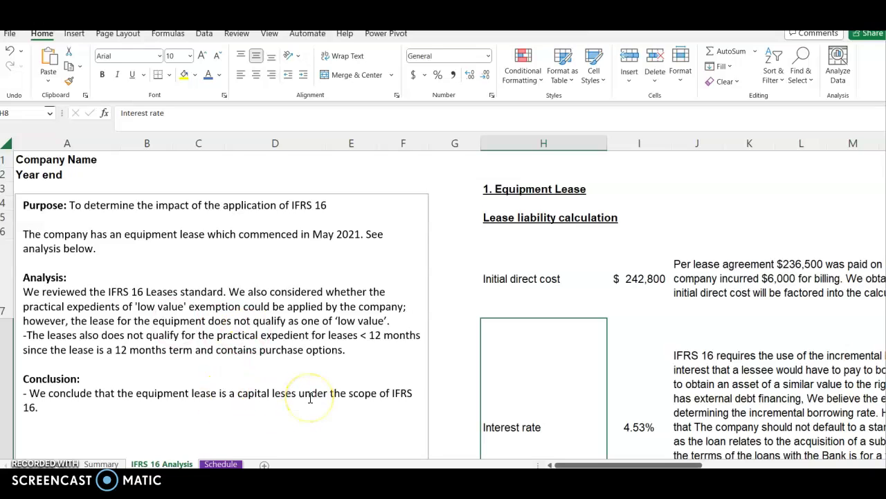
pyautogui.moveTo(674, 465); pyautogui.dragTo(731, 463)
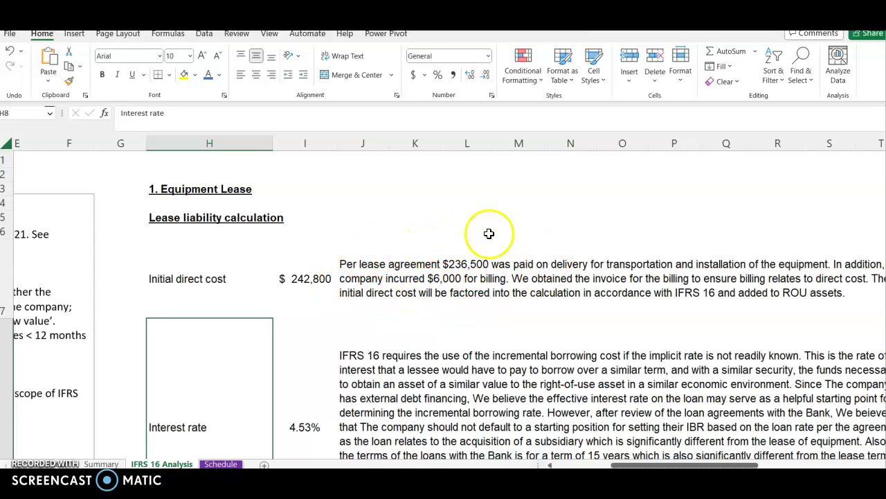
pyautogui.scroll(-1, 345, 273)
pyautogui.scroll(-3, 345, 273)
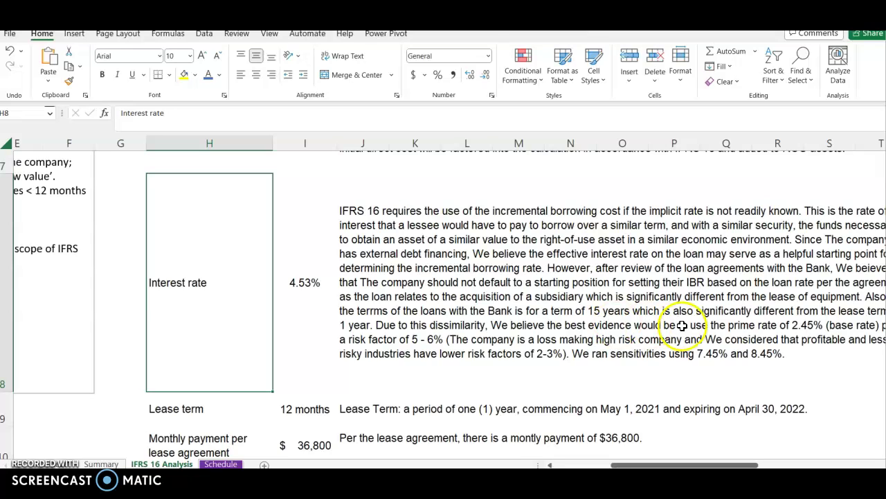
# Examine the sensitivity analysis comparing the lease liability under the 7.45% and 8.45% computed rates
pyautogui.hscroll(-5, 475, 338)
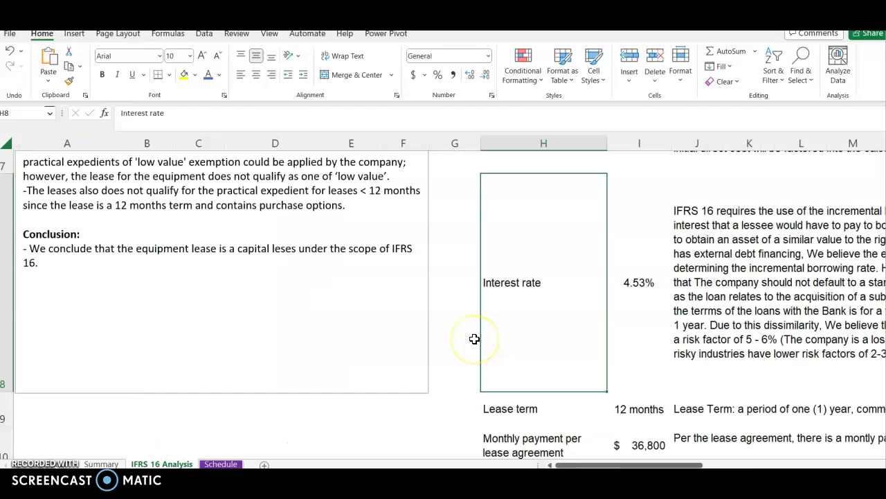
pyautogui.scroll(-3, 342, 351)
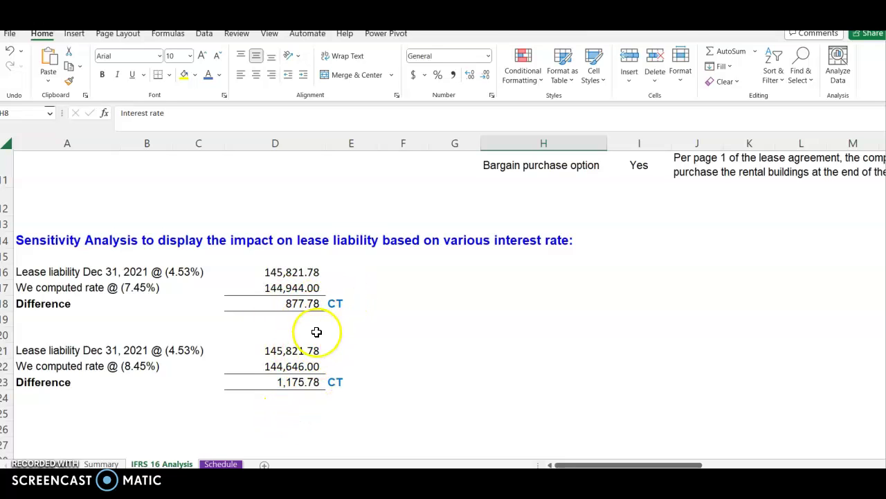
pyautogui.scroll(2, 541, 312)
pyautogui.scroll(-1, 541, 313)
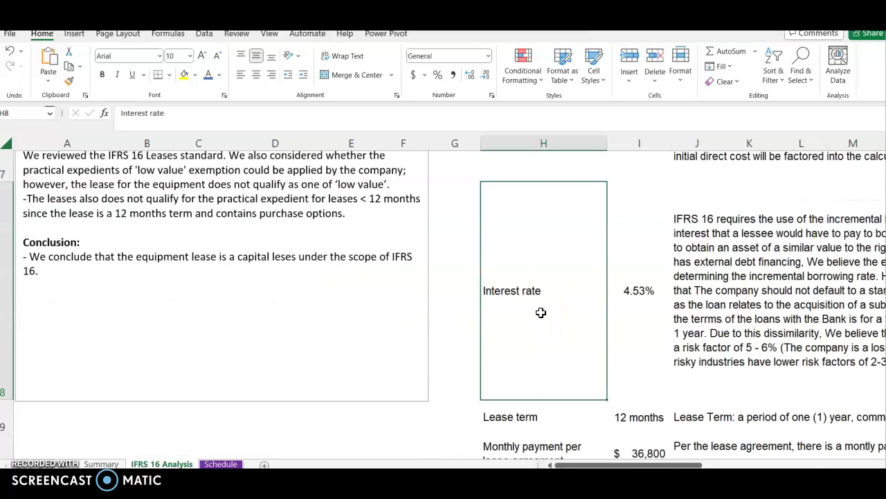
# Review the equipment lease inputs and their support: interest rate, lease term, monthly payment, bargain purchase option and initial direct cost
pyautogui.moveTo(561, 464); pyautogui.dragTo(623, 464)
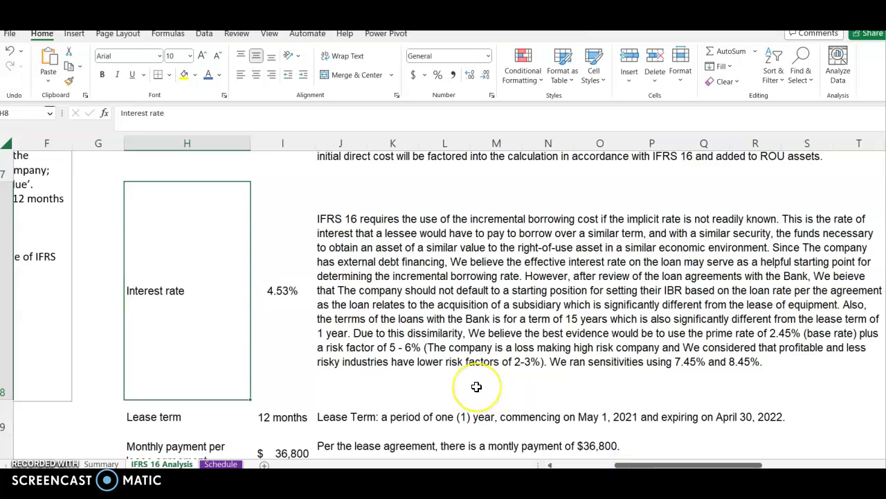
pyautogui.scroll(-2, 475, 386)
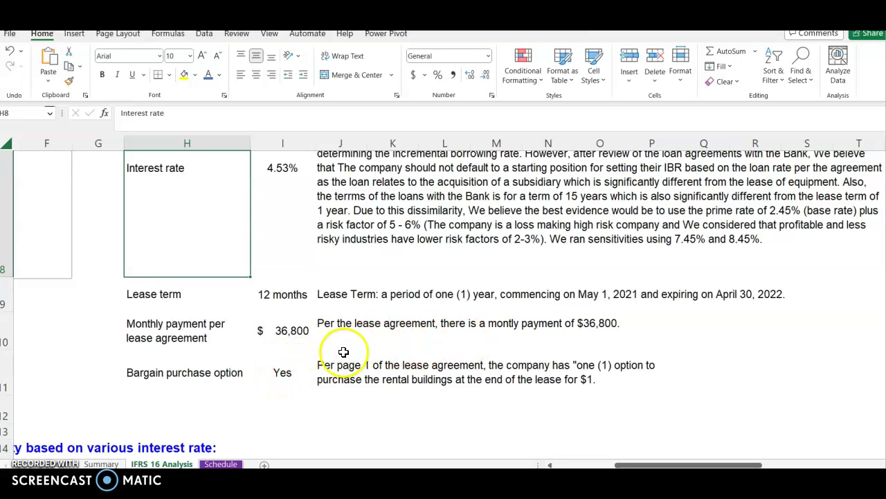
pyautogui.scroll(3, 378, 279)
pyautogui.scroll(-4, 378, 279)
pyautogui.scroll(3, 378, 279)
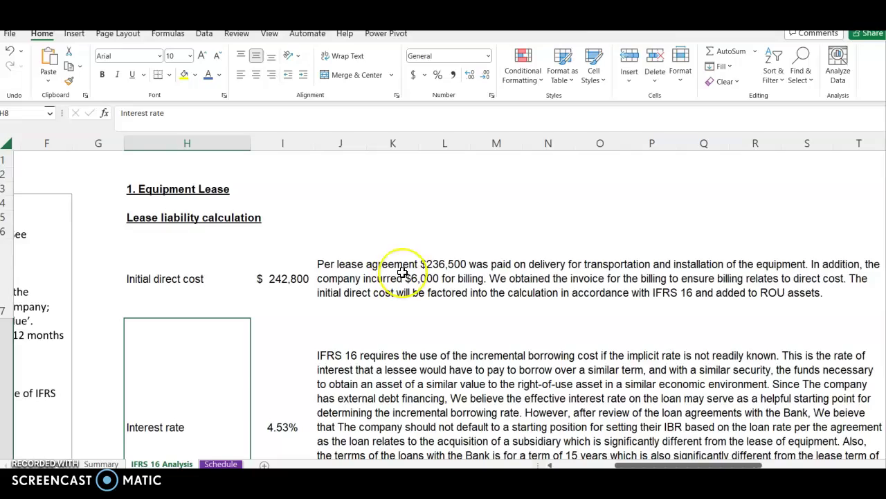
pyautogui.scroll(-3, 402, 272)
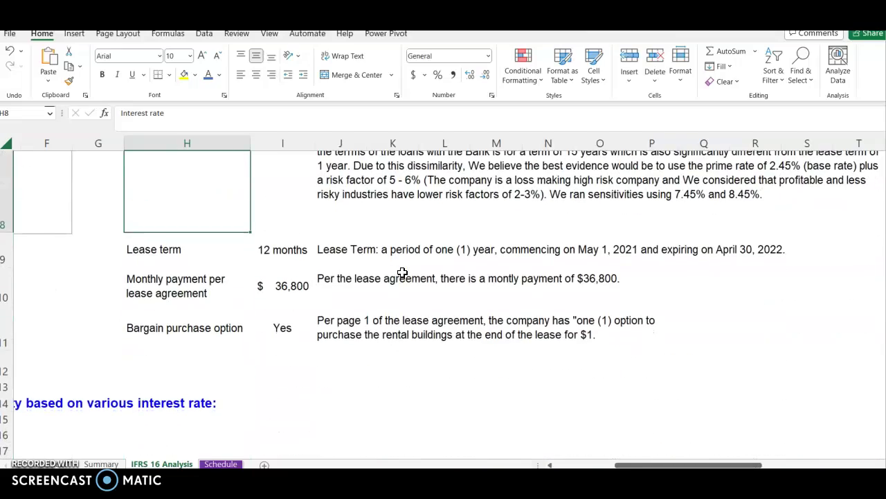
pyautogui.scroll(3, 402, 272)
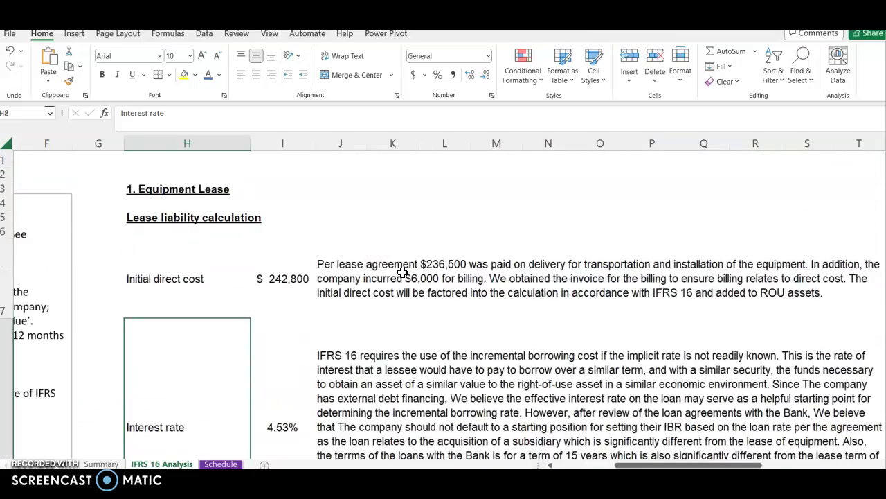
pyautogui.hscroll(-3, 402, 272)
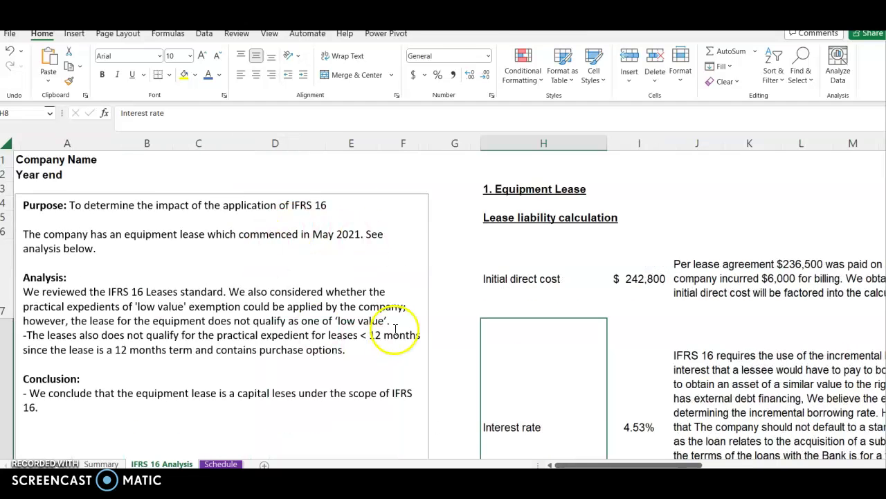
# Review the Schedule sheet's PV inputs and asset details, and inspect the source of the acquisition cost
pyautogui.click(220, 463)
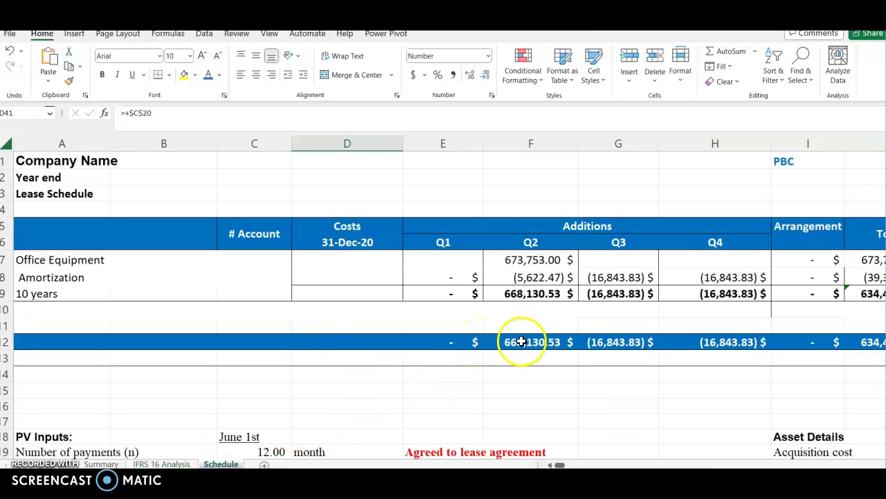
pyautogui.scroll(-3, 538, 348)
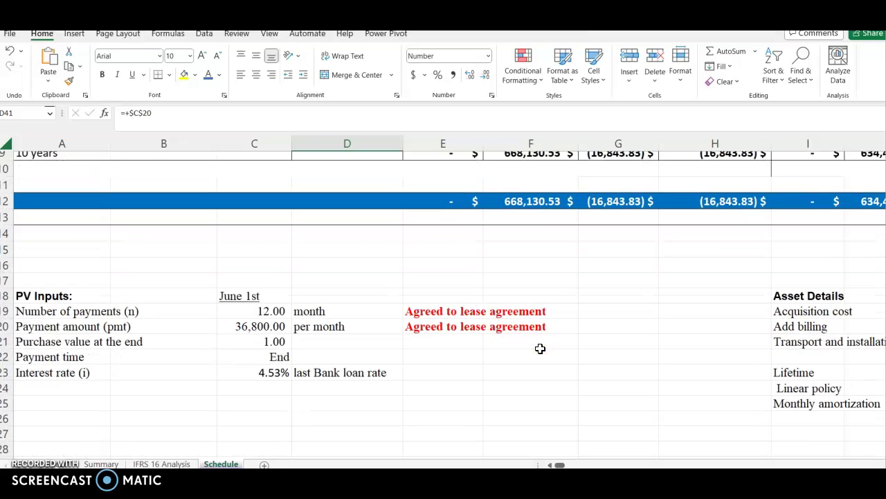
pyautogui.hscroll(3, 540, 348)
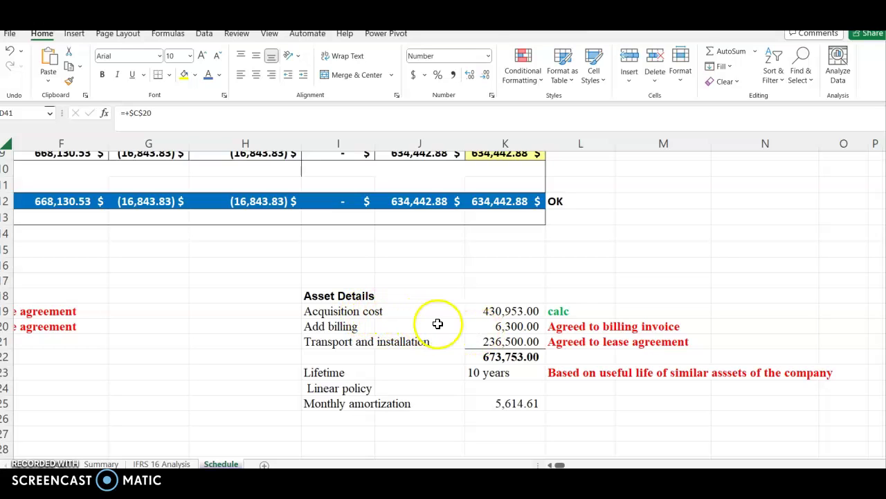
pyautogui.click(497, 314)
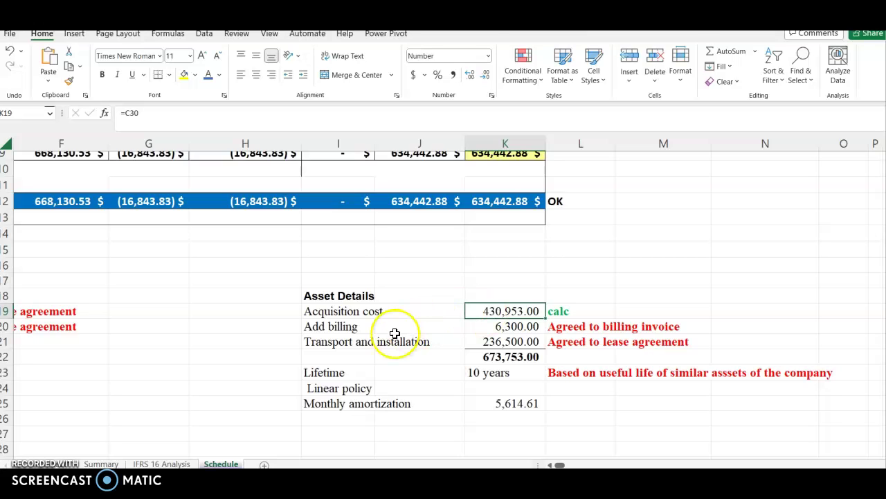
# Inspect the Present value formula in C30 and its PV inputs, leaving the formula as it is
pyautogui.hscroll(-5, 395, 334)
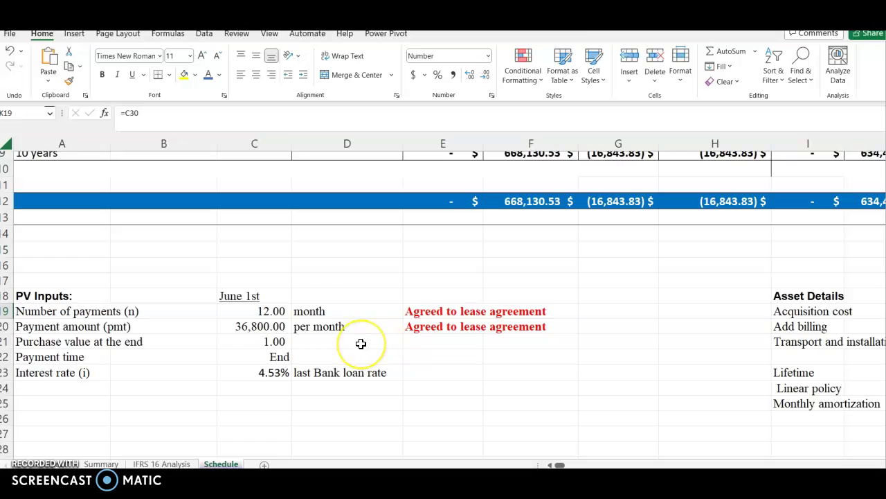
pyautogui.scroll(-2, 367, 341)
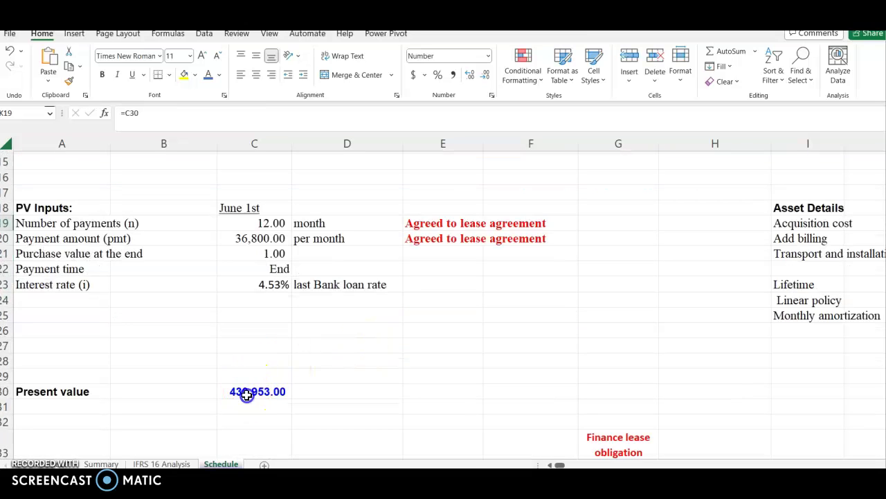
pyautogui.click(247, 392)
pyautogui.doubleClick(248, 392)
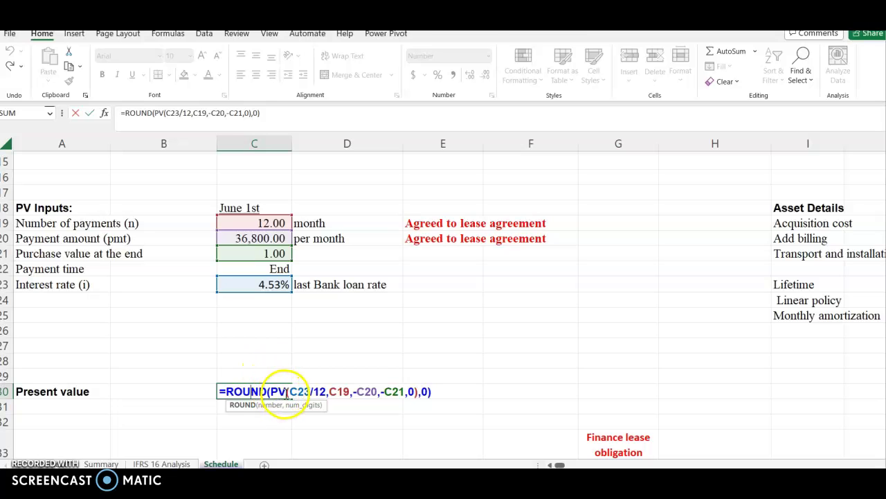
pyautogui.click(335, 317)
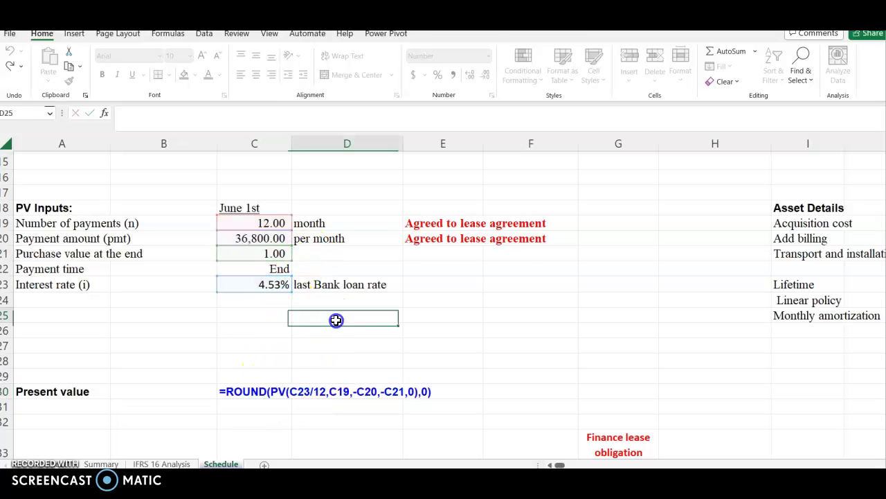
# Compare the Schedule's billing and transport and installation costs with the initial direct cost on the IFRS 16 Analysis sheet
pyautogui.hscroll(2, 547, 335)
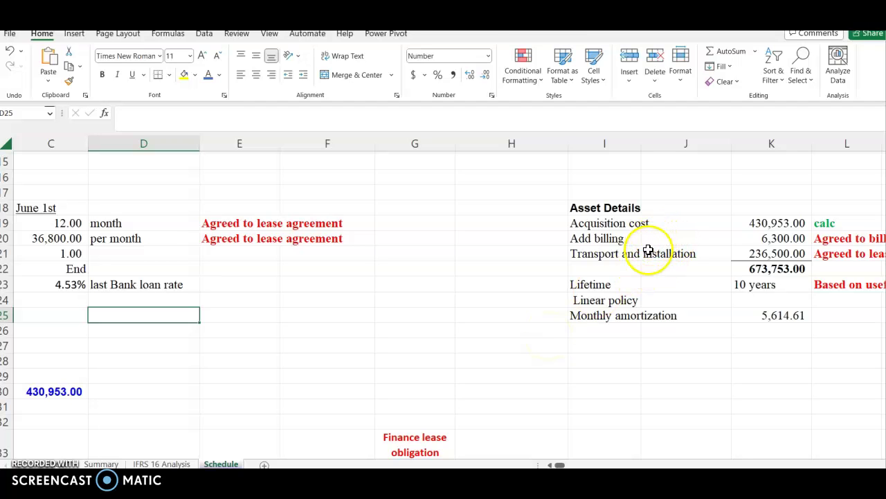
pyautogui.click(172, 463)
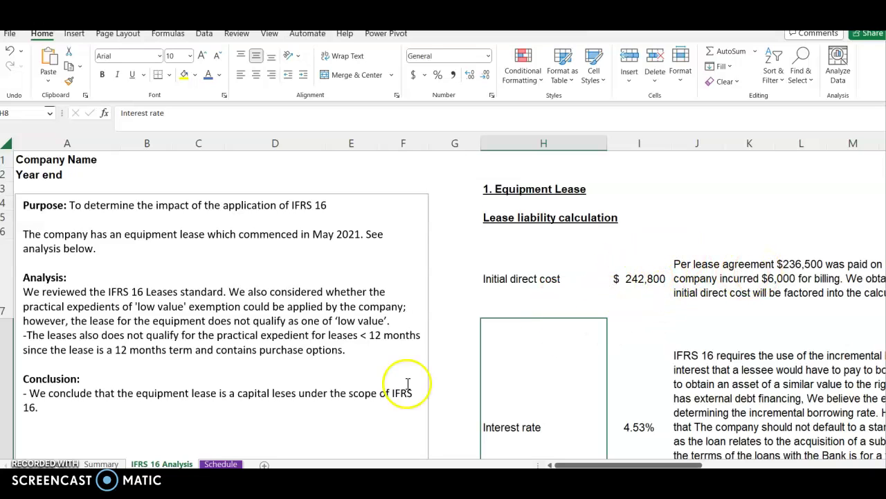
pyautogui.click(222, 463)
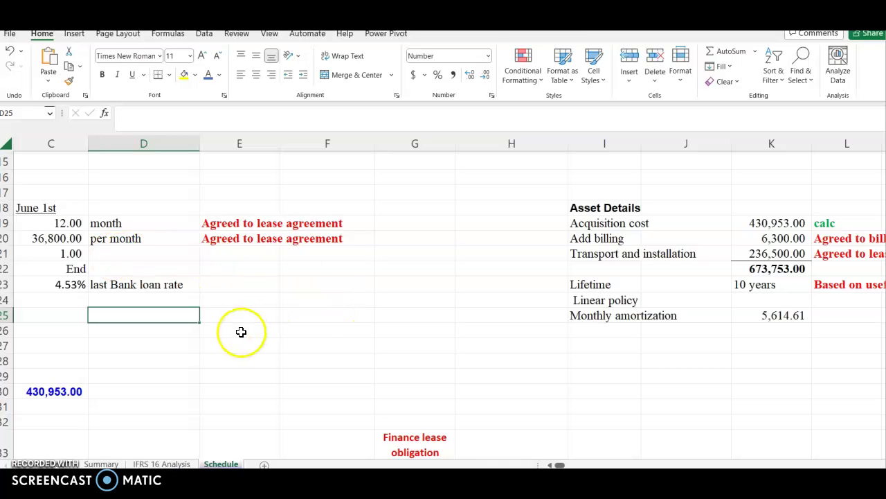
# Compare the ROU asset cost and accumulated amortization on the Summary sheet with the Schedule's asset details
pyautogui.click(102, 463)
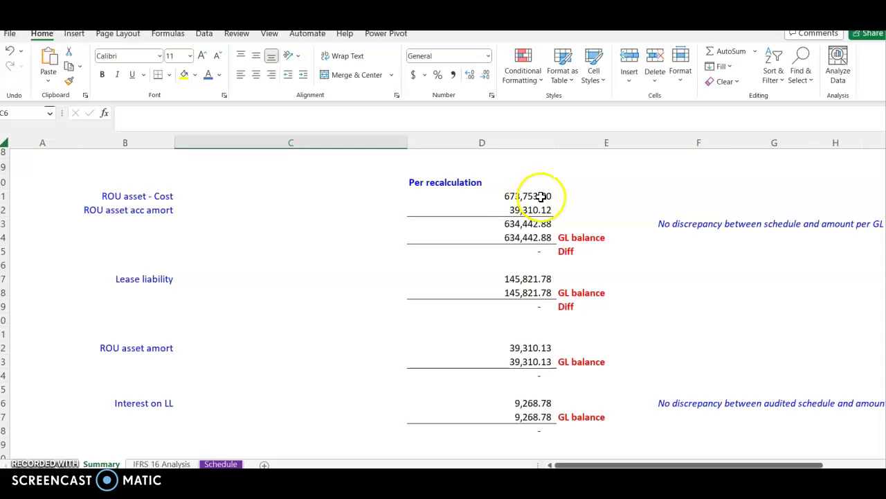
pyautogui.click(221, 463)
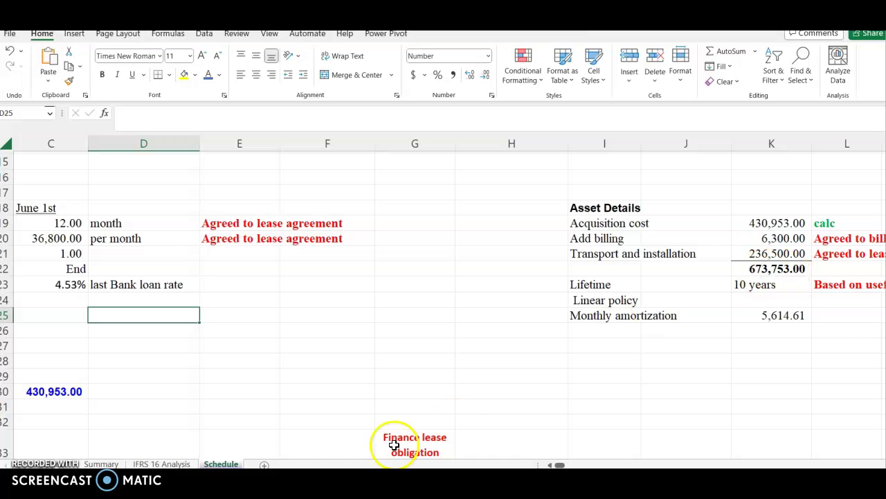
pyautogui.click(101, 463)
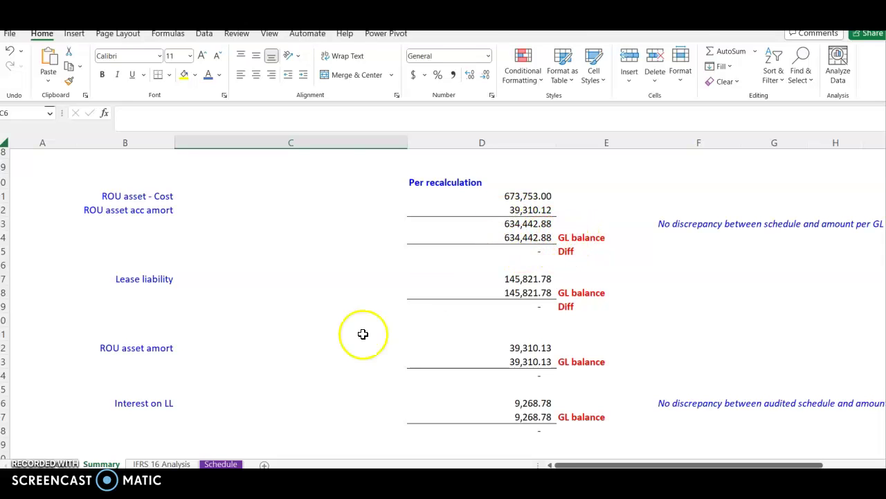
pyautogui.click(220, 464)
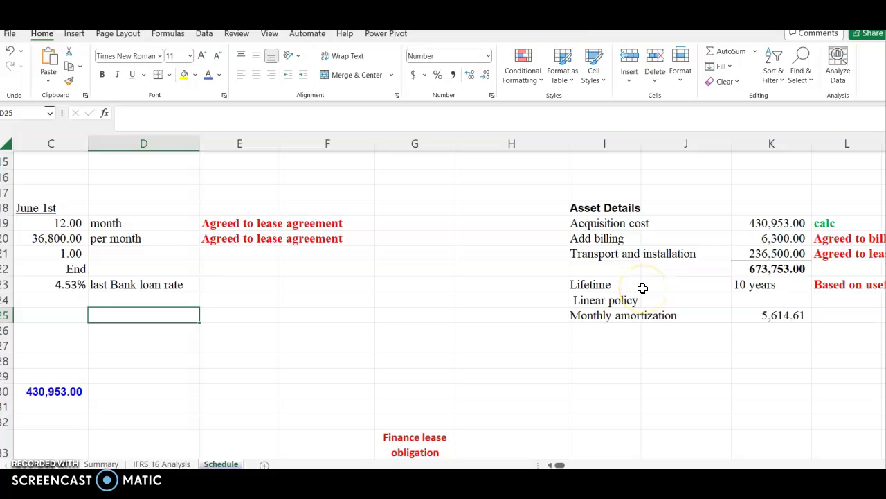
# Trace the Summary sheet's lease liability to the highlighted ending balance in the Schedule's Bond Balance table
pyautogui.click(101, 463)
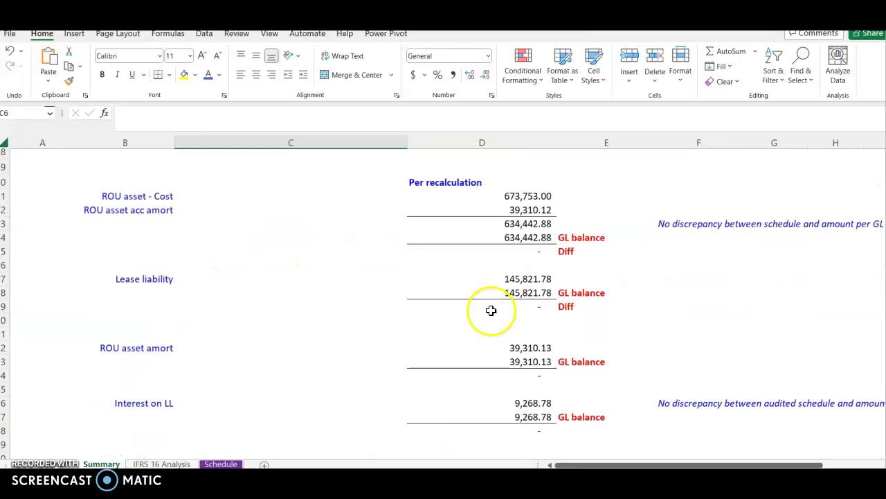
pyautogui.click(220, 463)
pyautogui.scroll(-5, 286, 386)
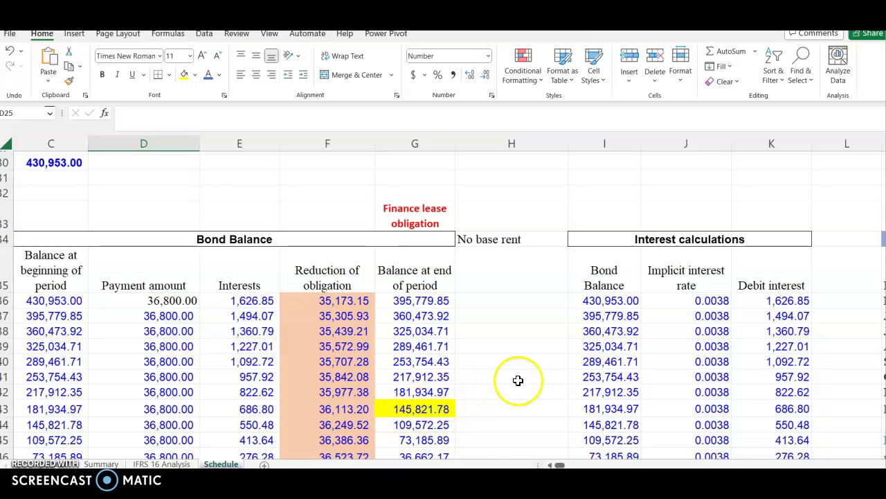
pyautogui.scroll(-2, 558, 370)
pyautogui.scroll(1, 556, 370)
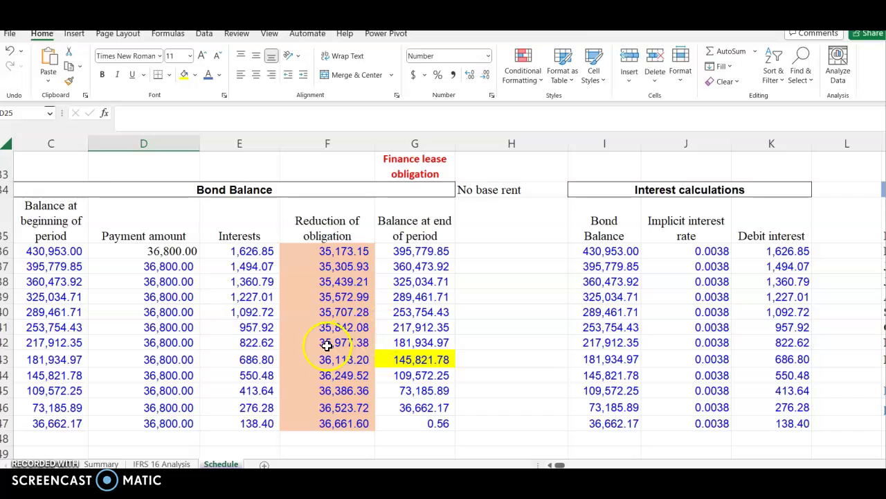
# Check the Summary sheet's ROU asset amortization against the lifetime and monthly amortization in the Schedule's asset details
pyautogui.click(101, 463)
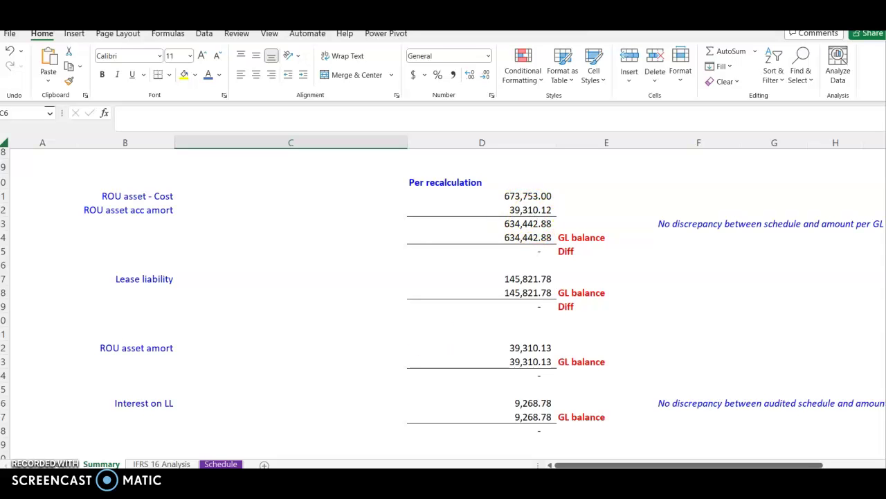
pyautogui.click(231, 463)
pyautogui.scroll(6, 629, 333)
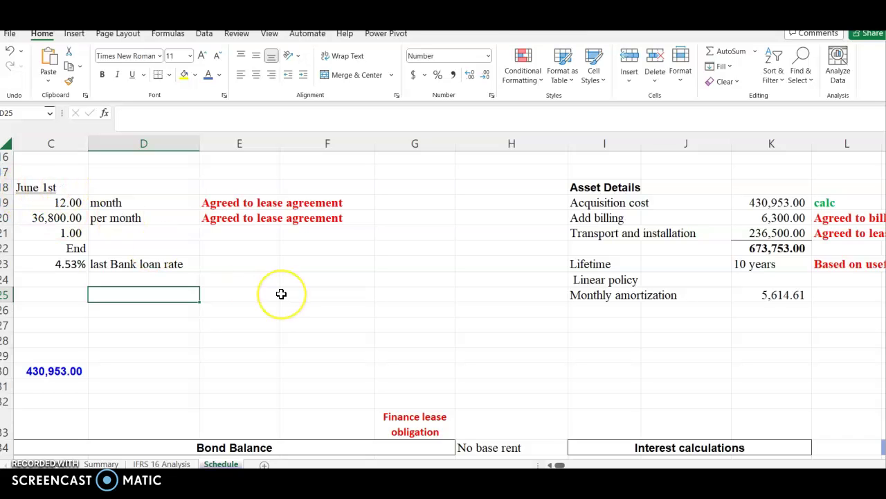
# Trace the Summary sheet's interest on the lease liability to the Schedule's Interest calculations and Recalculation tables
pyautogui.click(102, 463)
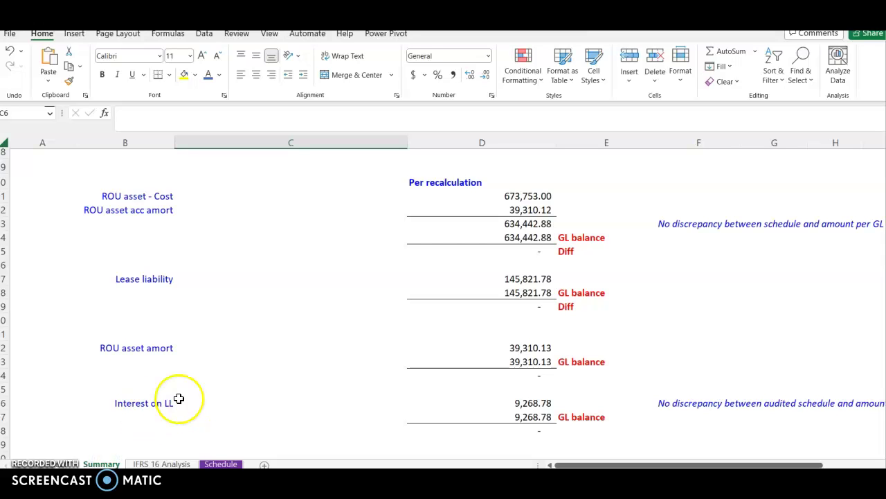
pyautogui.click(229, 463)
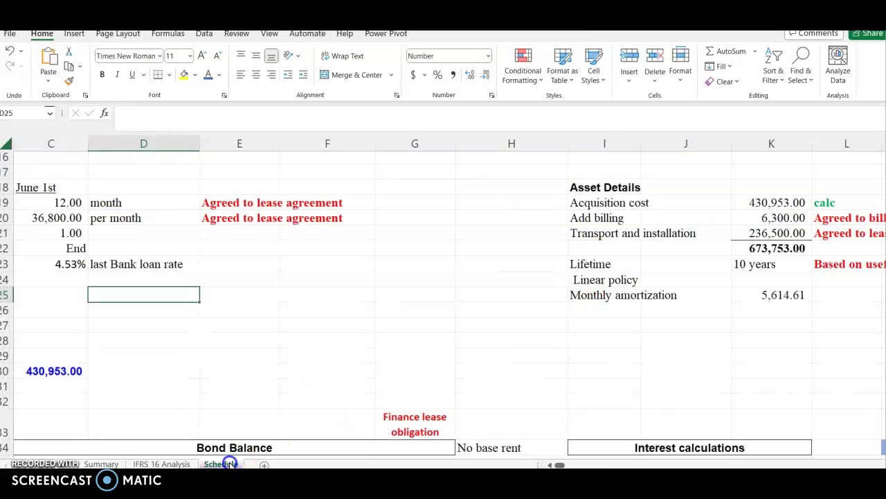
pyautogui.scroll(-6, 381, 390)
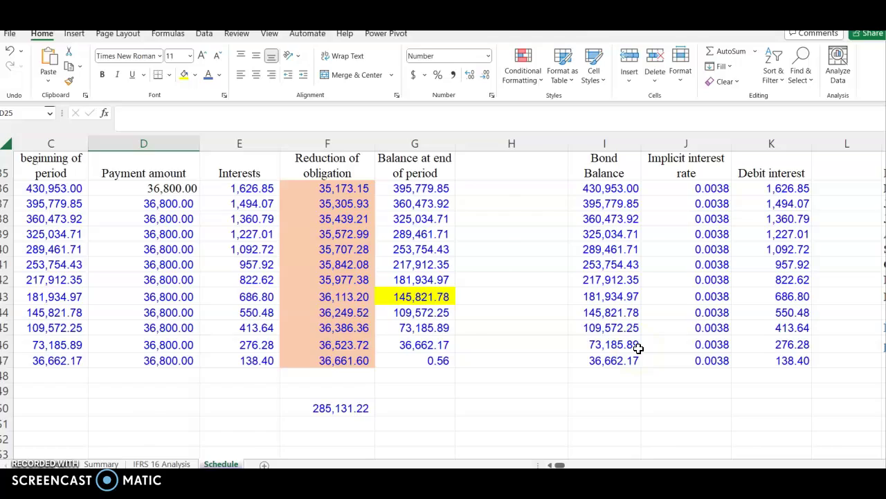
pyautogui.hscroll(5, 638, 348)
pyautogui.hscroll(-5, 637, 347)
pyautogui.hscroll(1, 638, 348)
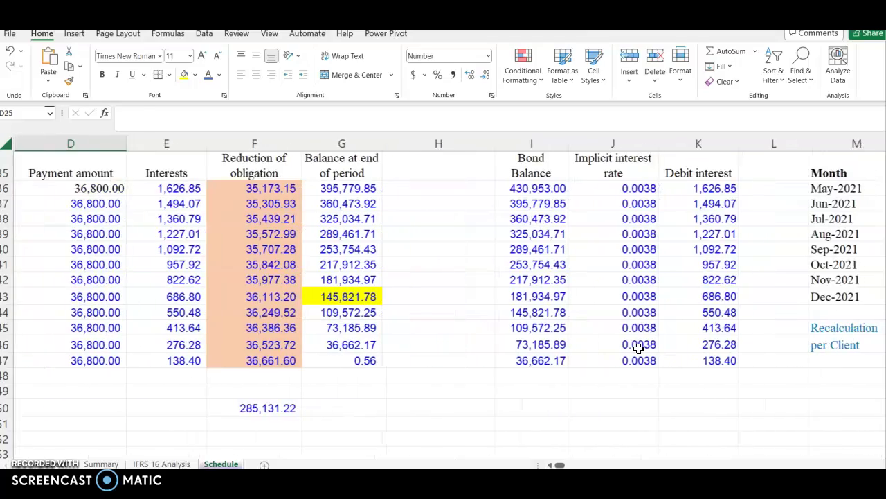
pyautogui.hscroll(2, 637, 348)
pyautogui.scroll(2, 330, 264)
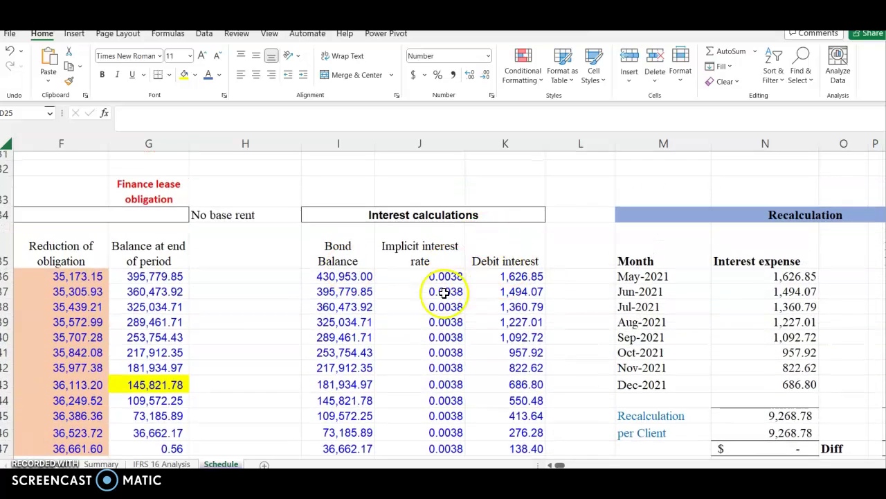
pyautogui.hscroll(4, 618, 291)
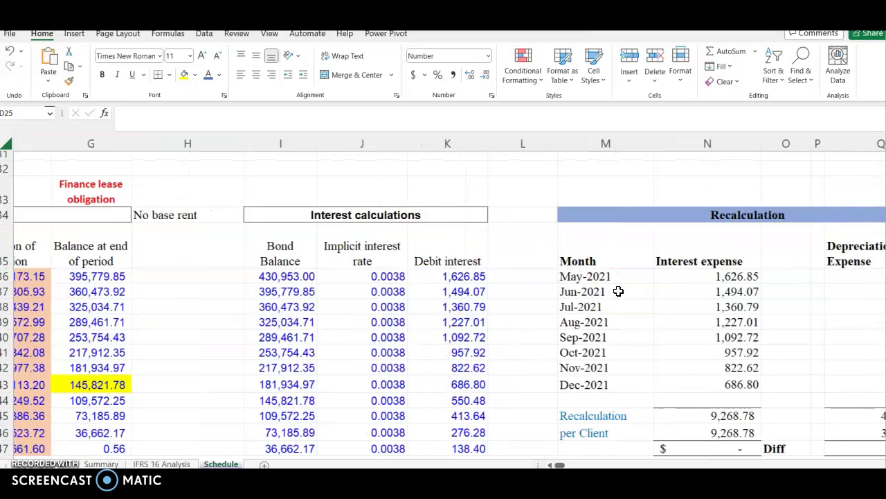
pyautogui.hscroll(-3, 618, 291)
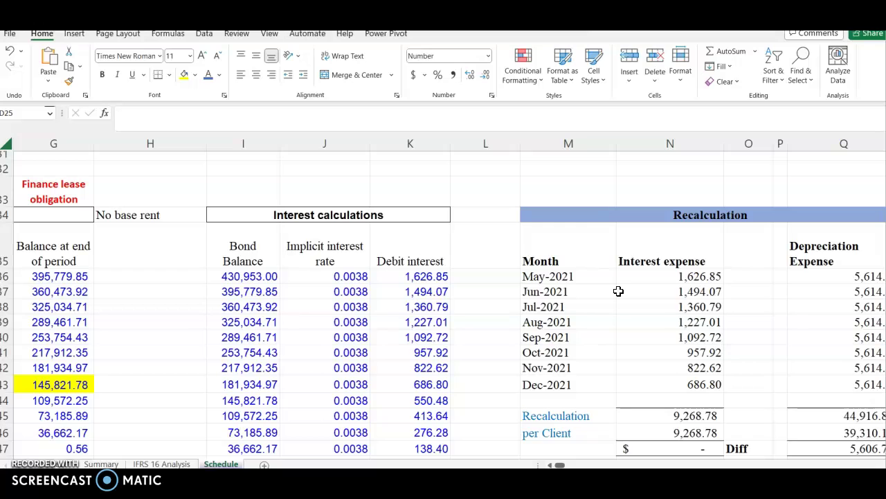
# Trace the May-2021 interest expense formula to its interest rate and opening balance, and examine the recalculated totals against the client's
pyautogui.doubleClick(646, 275)
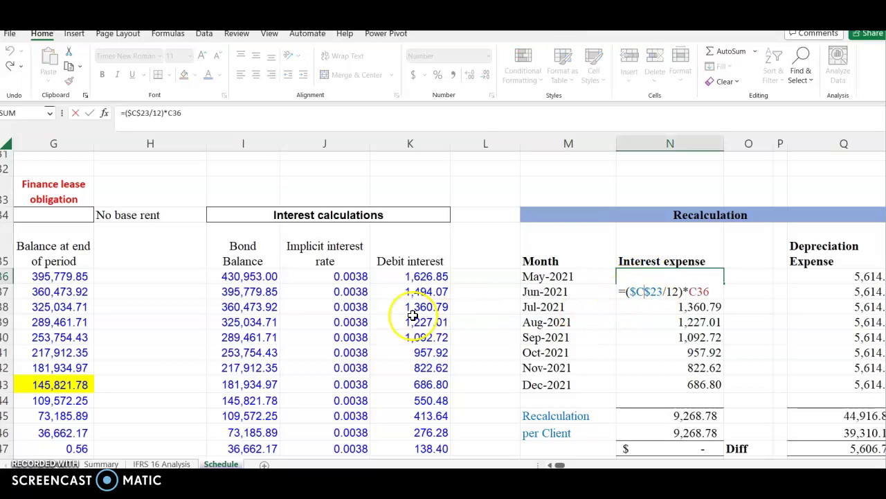
pyautogui.hscroll(-6, 413, 315)
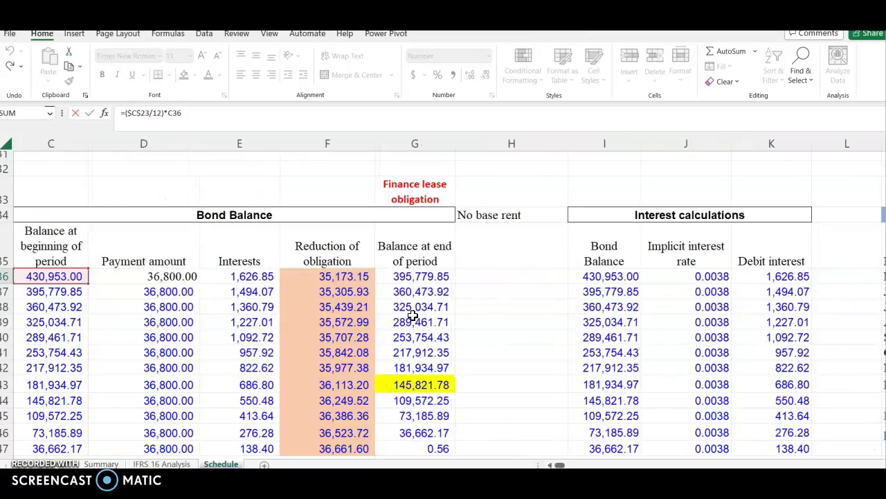
pyautogui.scroll(3, 310, 285)
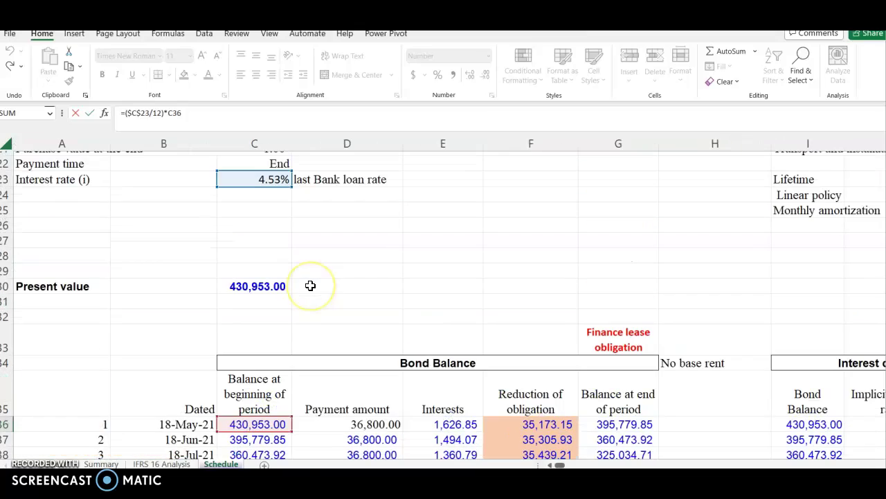
pyautogui.scroll(2, 310, 286)
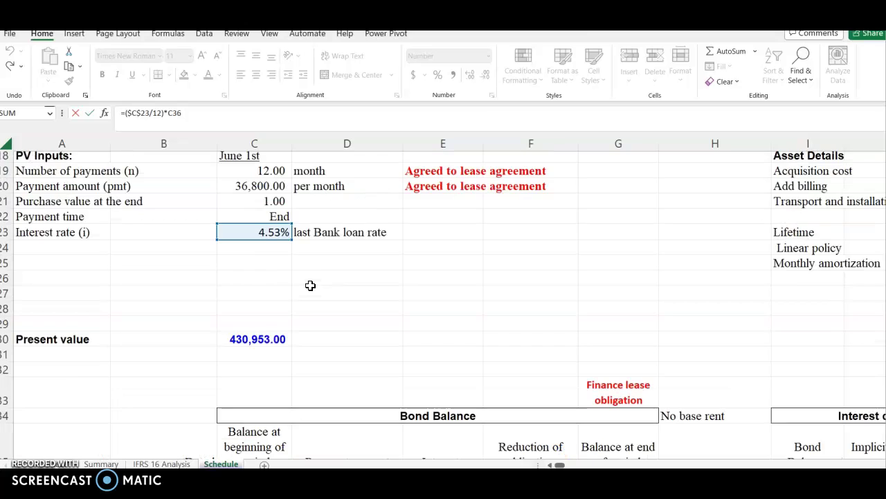
pyautogui.scroll(-4, 343, 265)
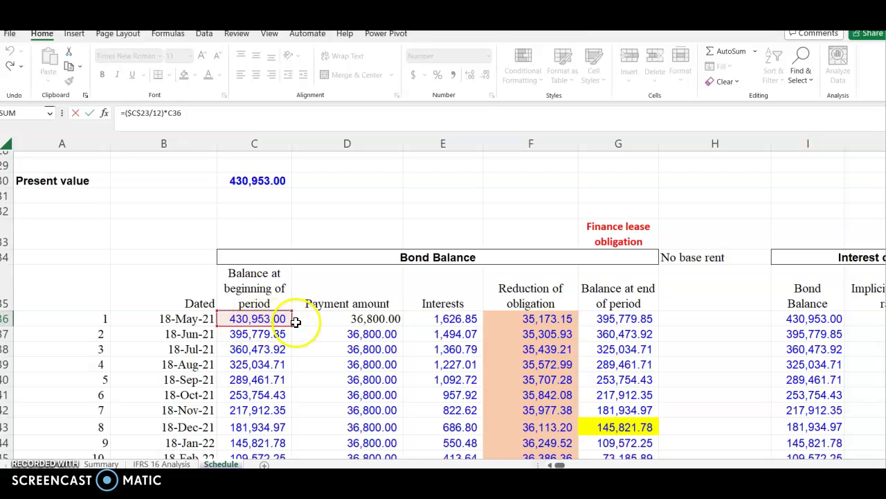
pyautogui.hscroll(5, 609, 300)
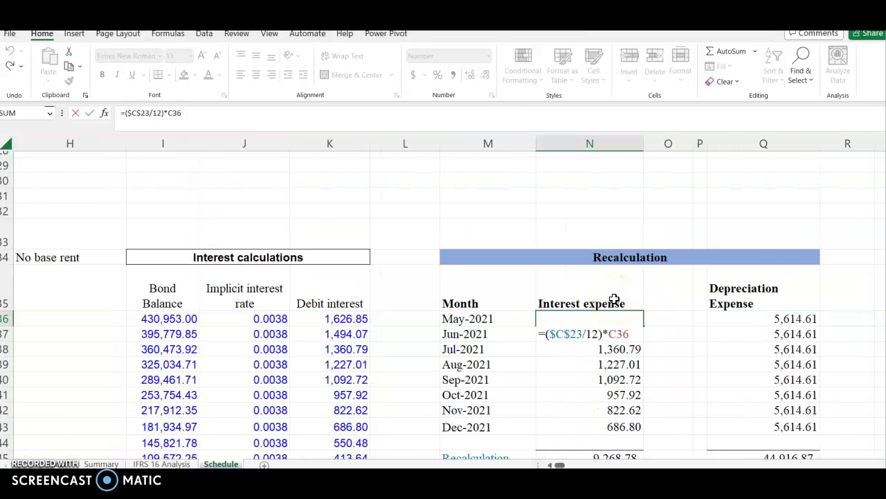
pyautogui.click(585, 222)
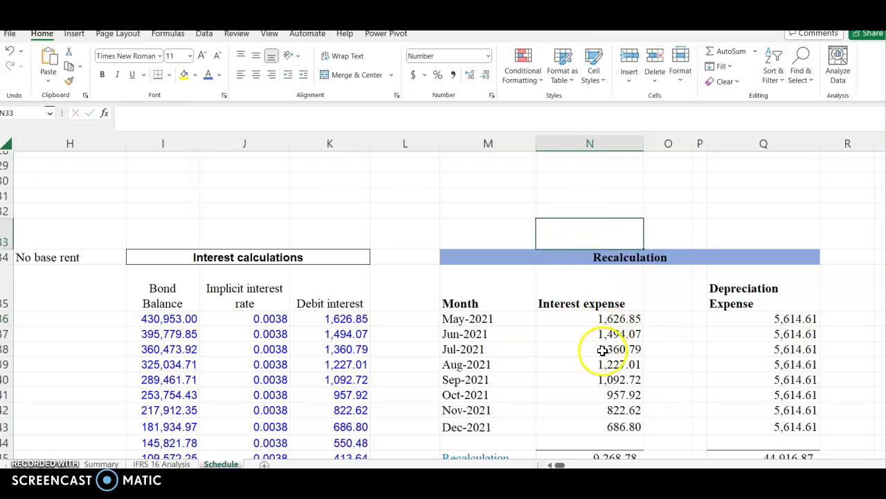
pyautogui.scroll(-2, 606, 379)
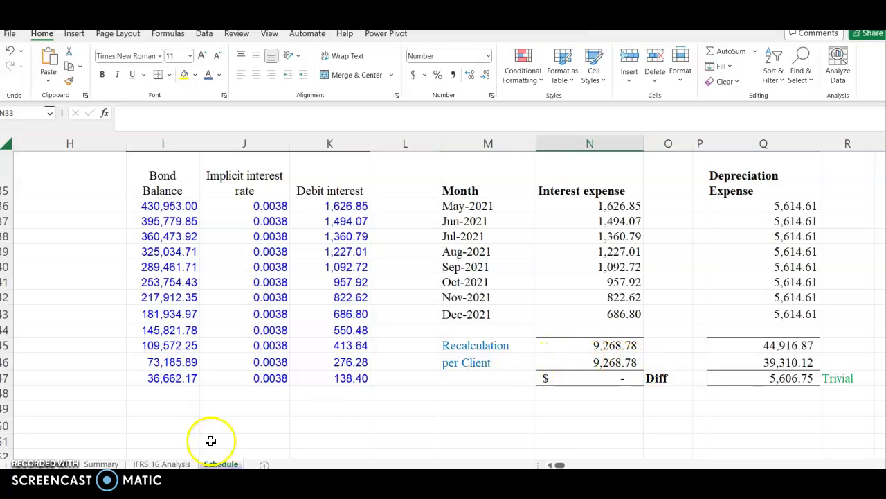
# Review the Summary sheet's recalculated balances against the GL balances, along with its purpose and audit procedures
pyautogui.click(97, 463)
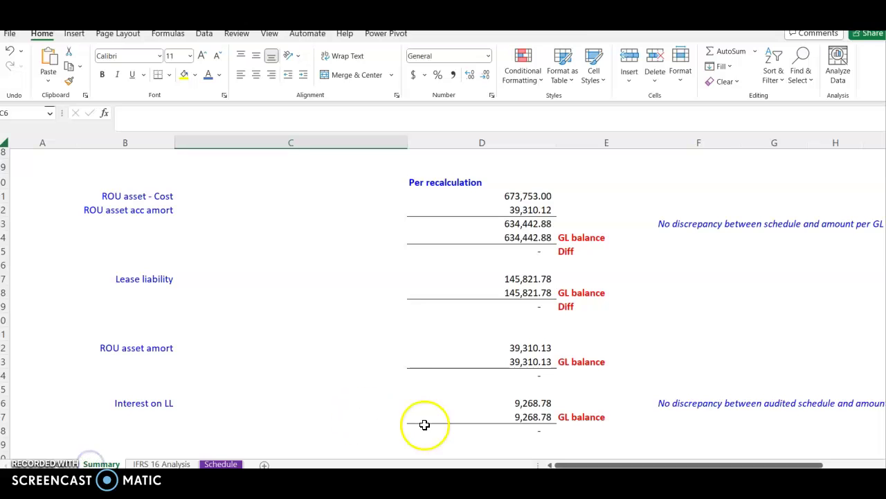
pyautogui.scroll(-1, 658, 348)
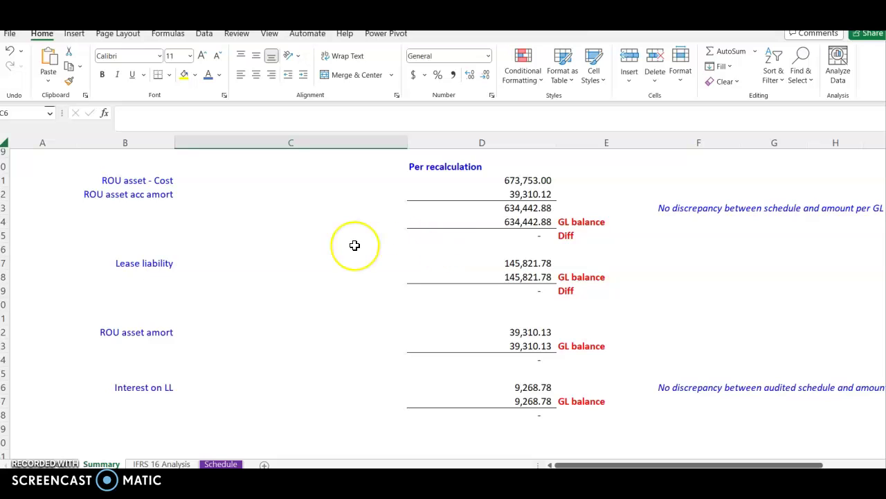
pyautogui.scroll(6, 354, 245)
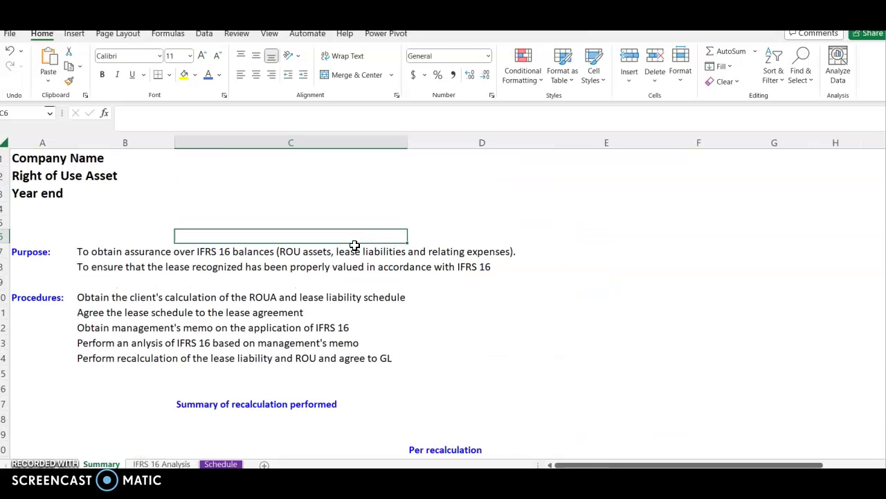
pyautogui.scroll(-5, 354, 245)
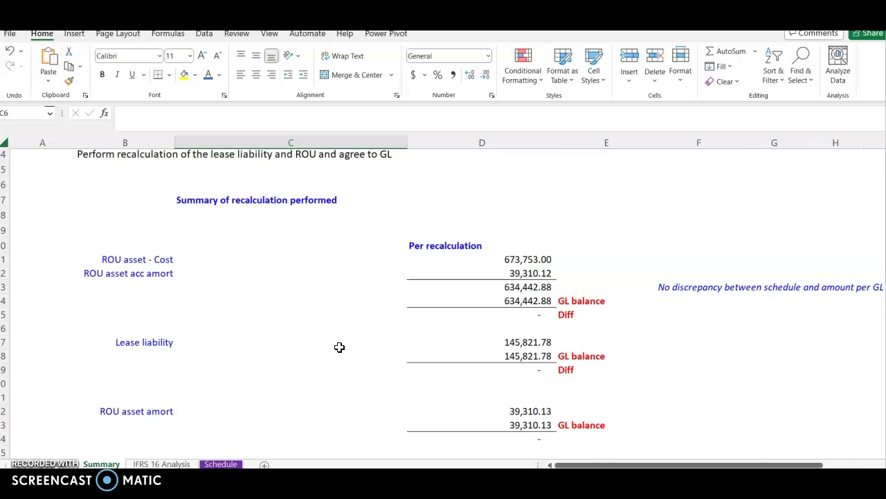
pyautogui.scroll(-1, 339, 347)
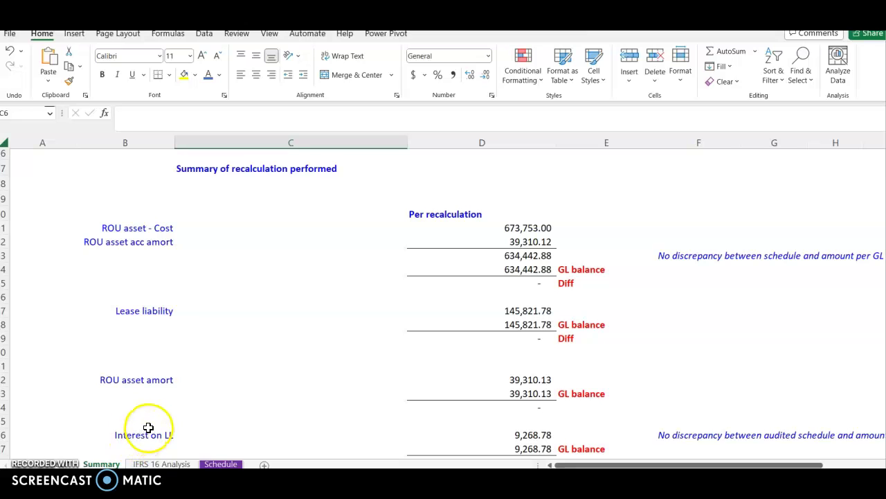
pyautogui.scroll(5, 201, 382)
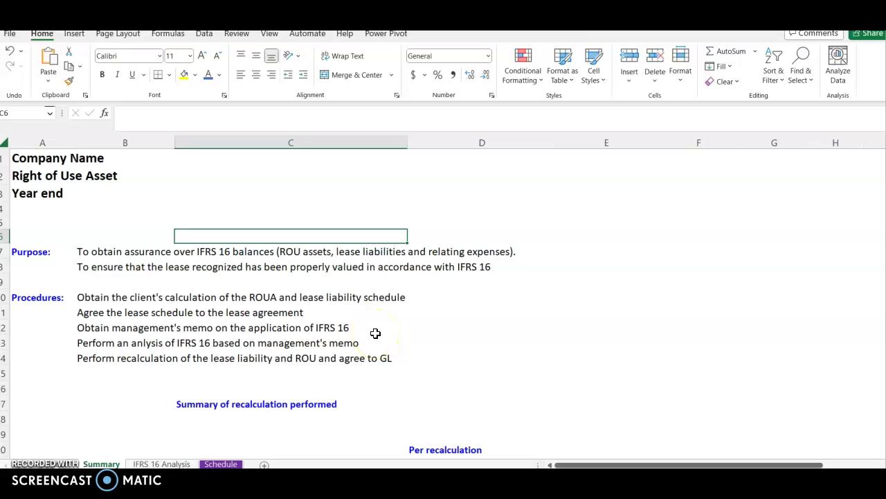
# Review the IFRS 16 Analysis sheet's purpose, analysis and conclusion alongside the equipment lease liability calculation
pyautogui.click(182, 463)
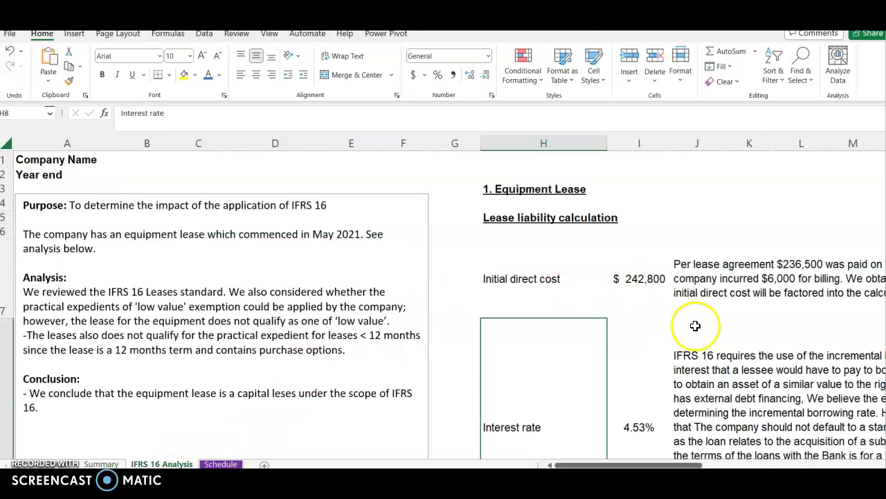
pyautogui.scroll(-3, 695, 325)
pyautogui.scroll(-2, 695, 326)
pyautogui.scroll(5, 695, 325)
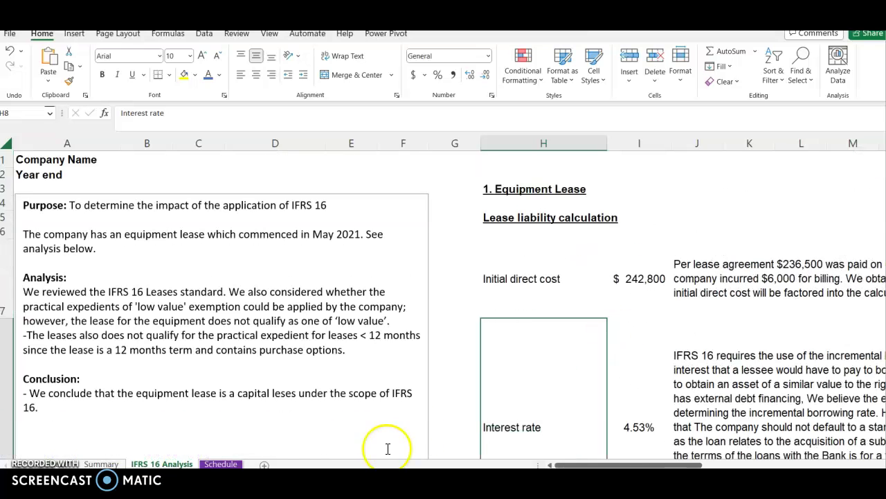
# Review the Schedule sheet from the interest and depreciation recalculations back through the payment table to the PV inputs
pyautogui.click(223, 463)
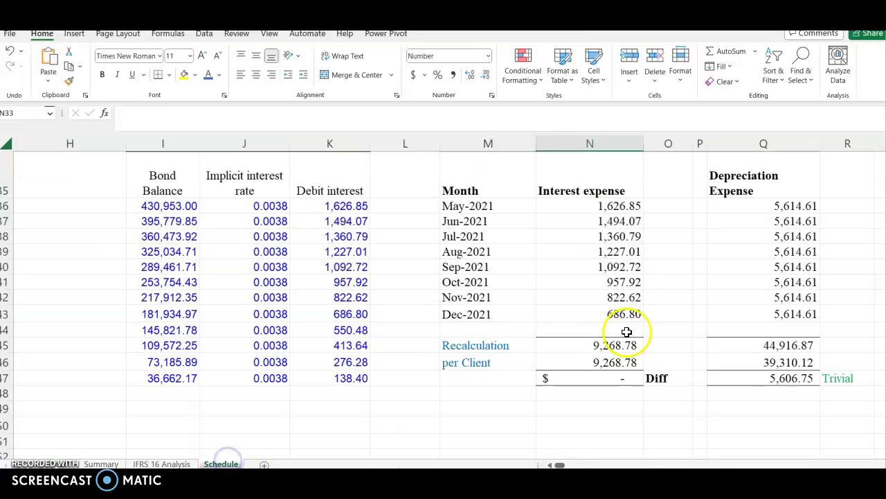
pyautogui.hscroll(-5, 338, 338)
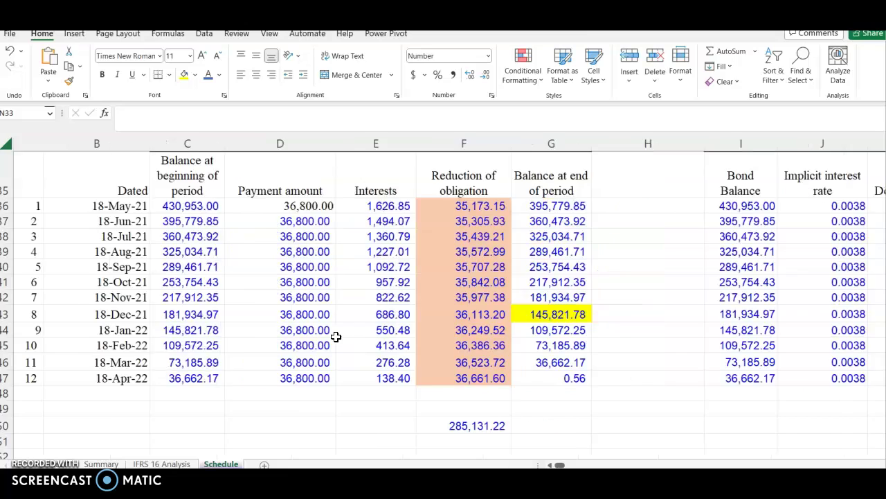
pyautogui.hscroll(-2, 336, 337)
pyautogui.scroll(11, 206, 277)
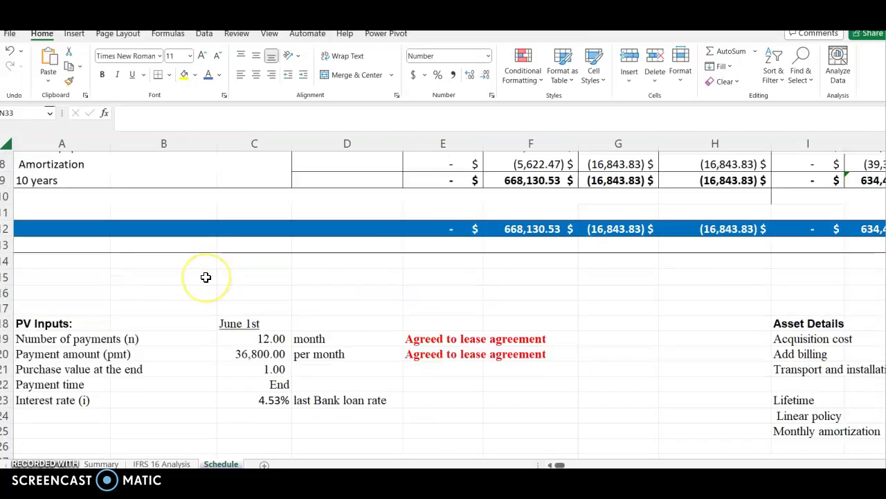